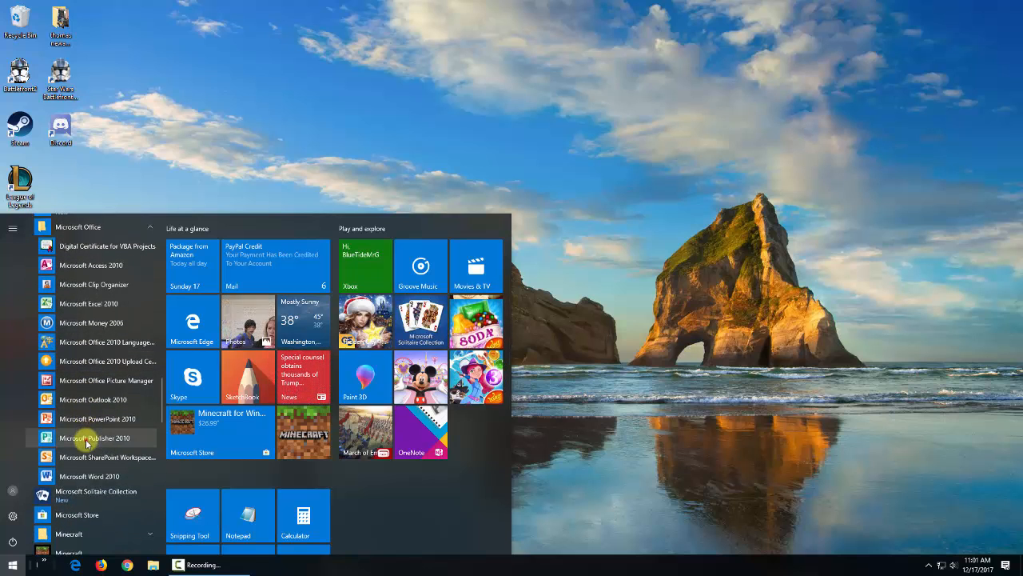
Step: Launch Microsoft Publisher 2010 from the Microsoft Office folder of the Start menu
{"action": "left_click", "coordinate": [88, 440]}
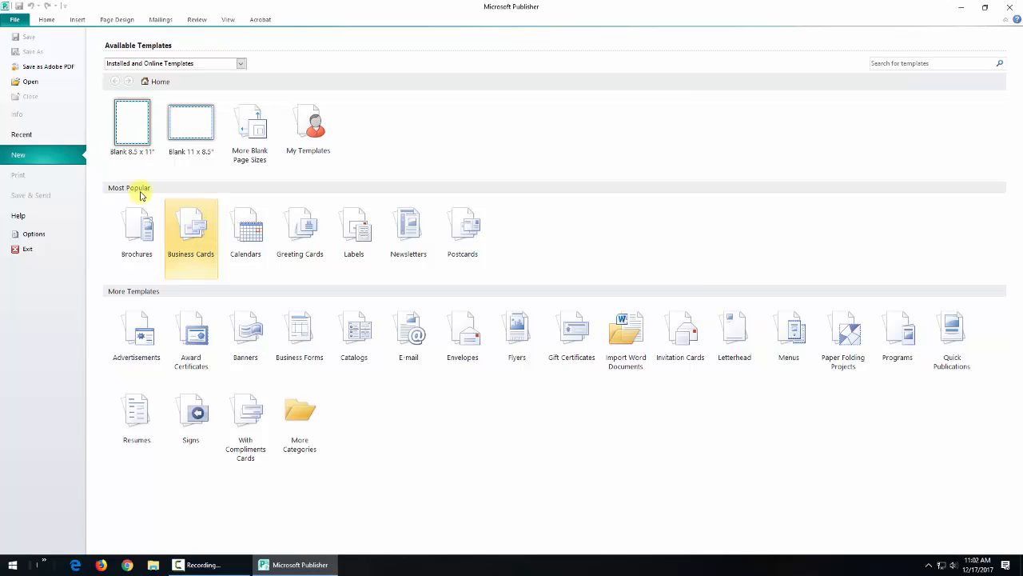
Step: Pick the Mobile template from the installed Business Cards templates
{"action": "left_click", "coordinate": [188, 226]}
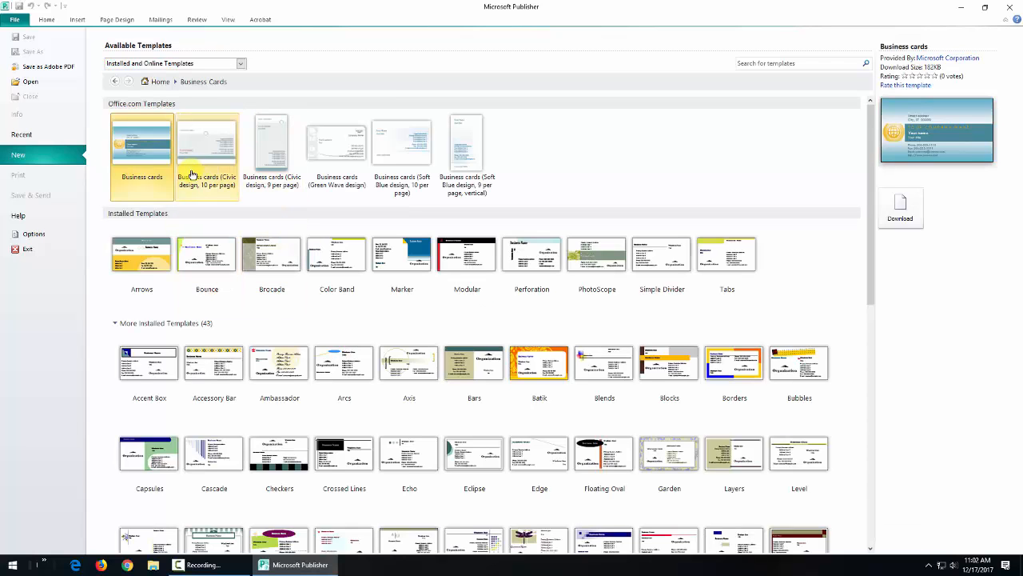
{"action": "left_click_drag", "start_coordinate": [870, 215], "coordinate": [876, 306]}
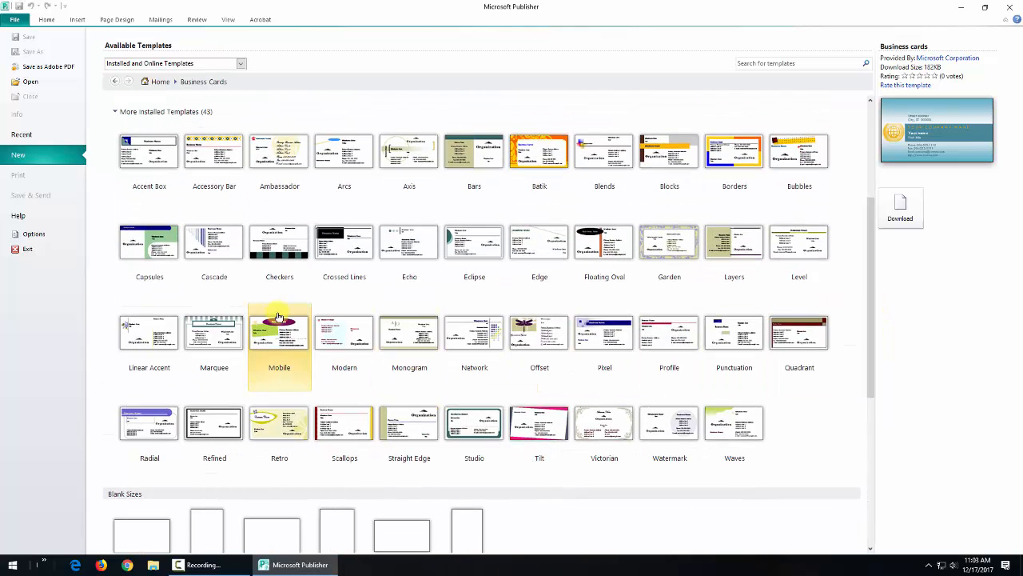
{"action": "left_click", "coordinate": [285, 339]}
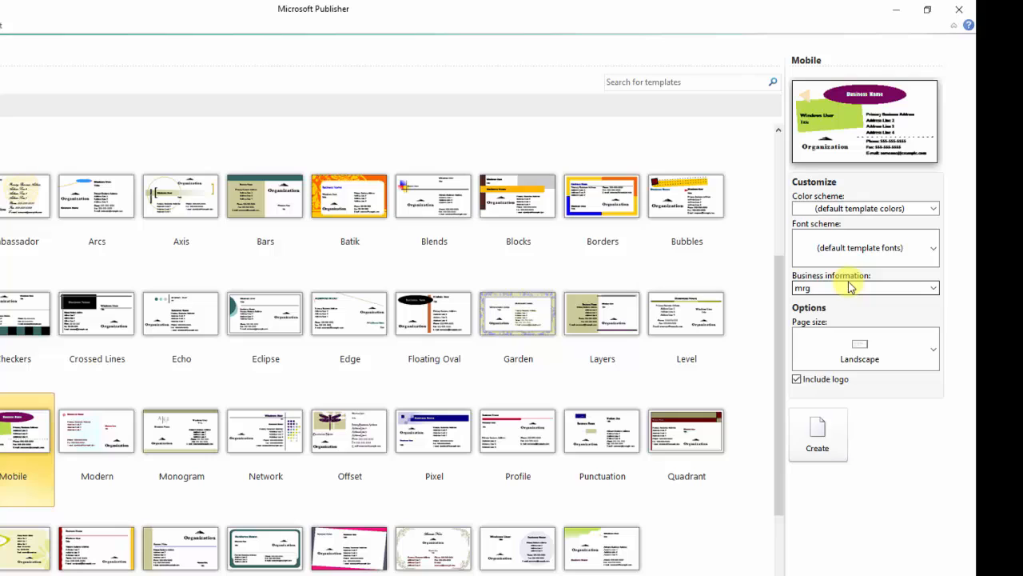
Step: Create the Mobile business card using the mrg information set with the logo included
{"action": "left_click", "coordinate": [849, 288]}
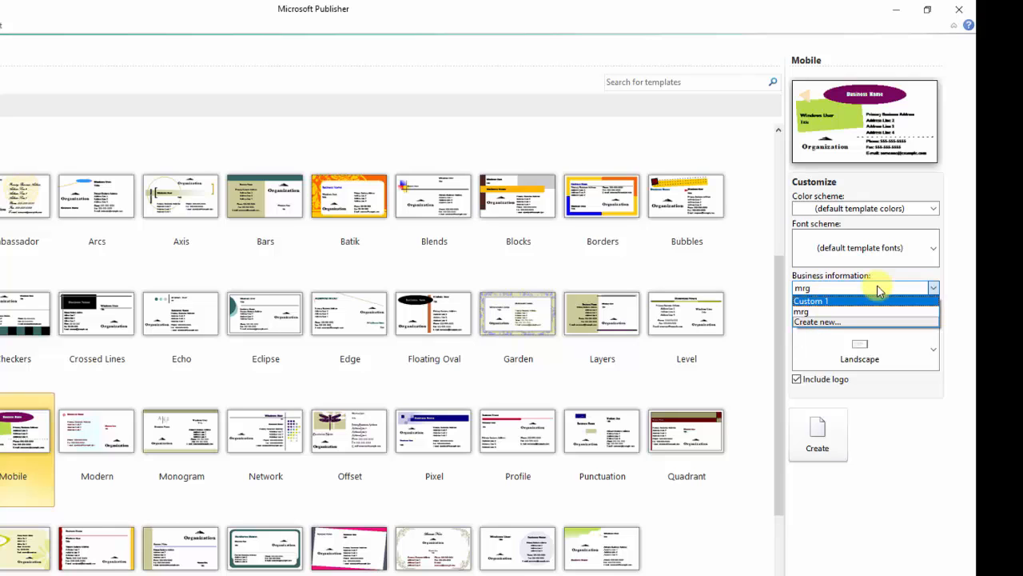
{"action": "left_click", "coordinate": [931, 287]}
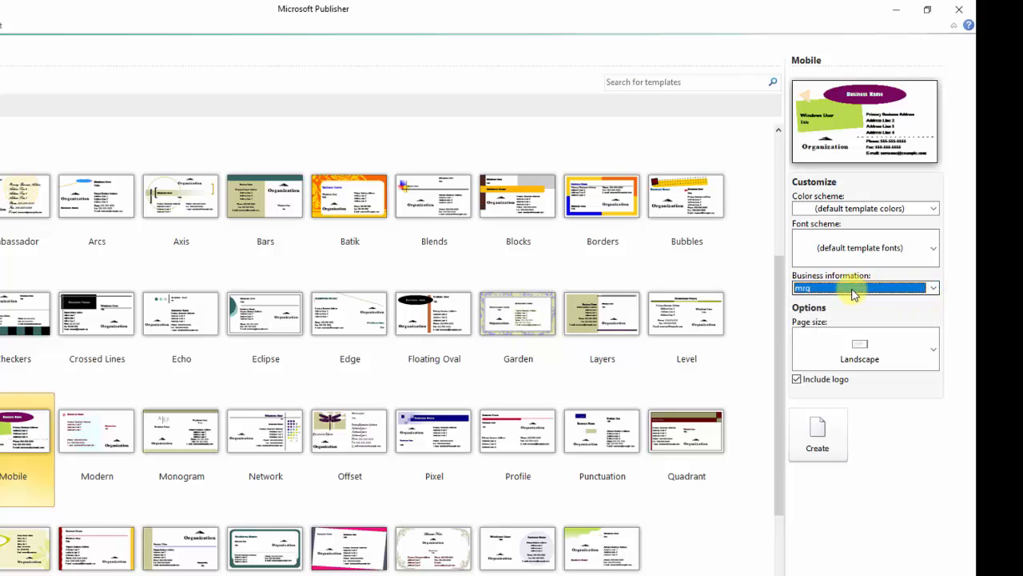
{"action": "left_click", "coordinate": [798, 379]}
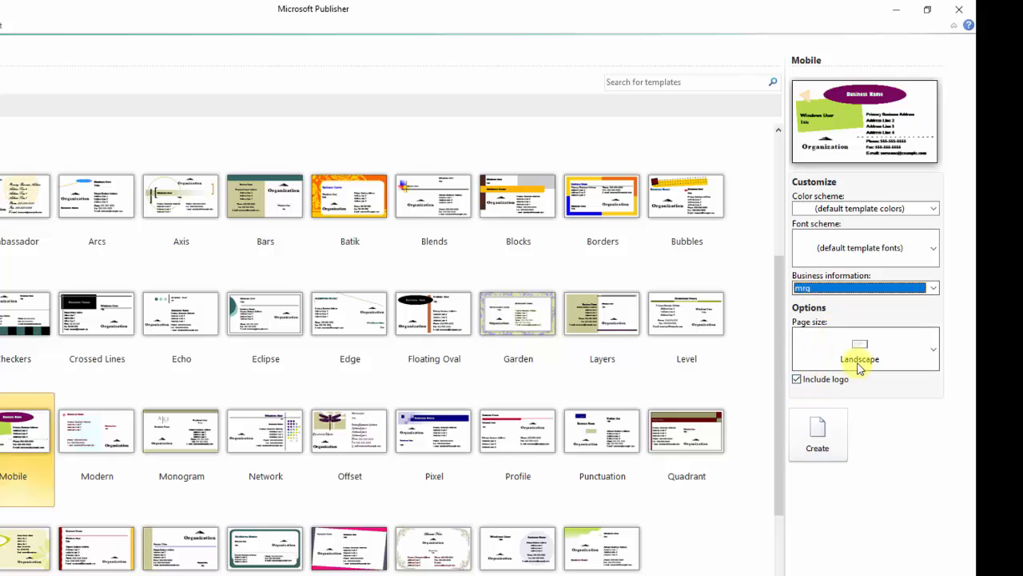
{"action": "left_click", "coordinate": [815, 452]}
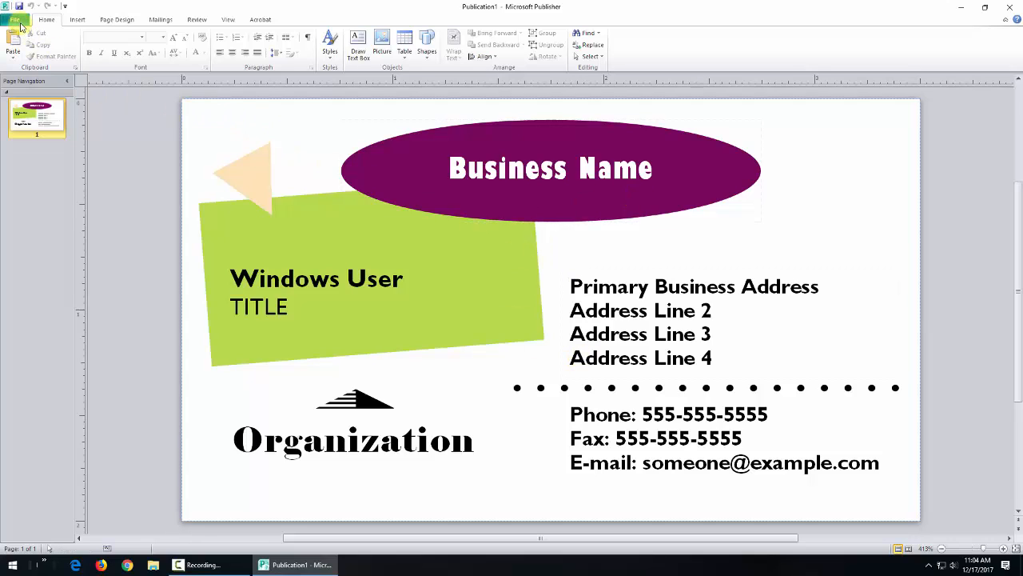
Step: Check the logo's business information unchanged, then go to the File Info page
{"action": "left_click", "coordinate": [269, 243]}
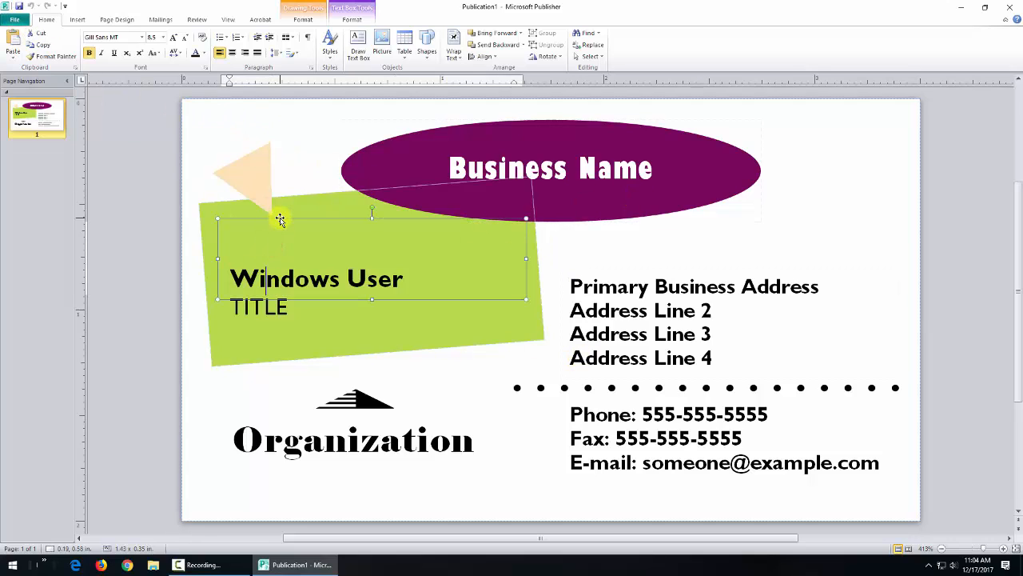
{"action": "left_click", "coordinate": [279, 218]}
{"action": "left_click", "coordinate": [325, 415]}
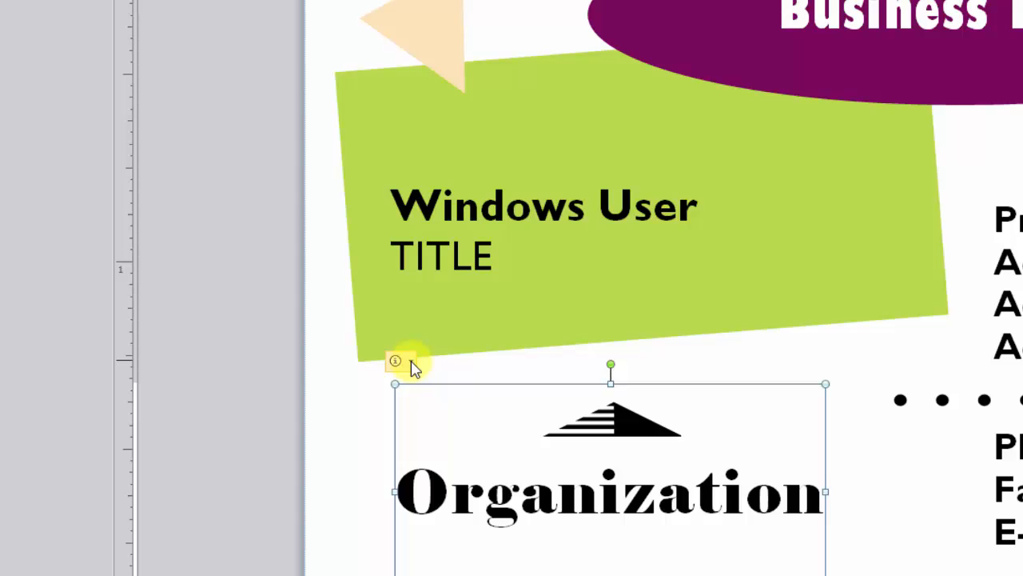
{"action": "left_click", "coordinate": [411, 362]}
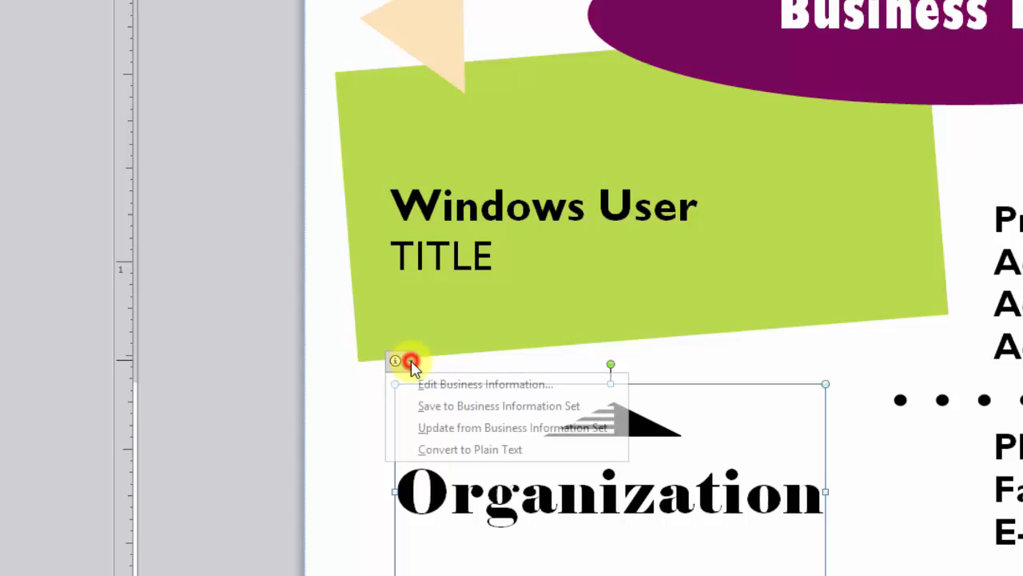
{"action": "left_click", "coordinate": [464, 386]}
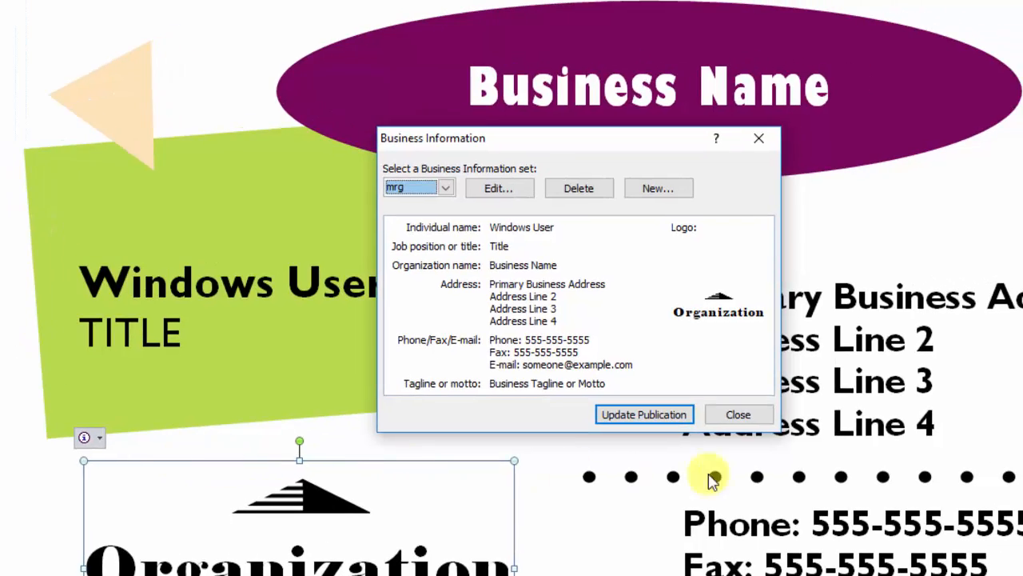
{"action": "left_click", "coordinate": [729, 413]}
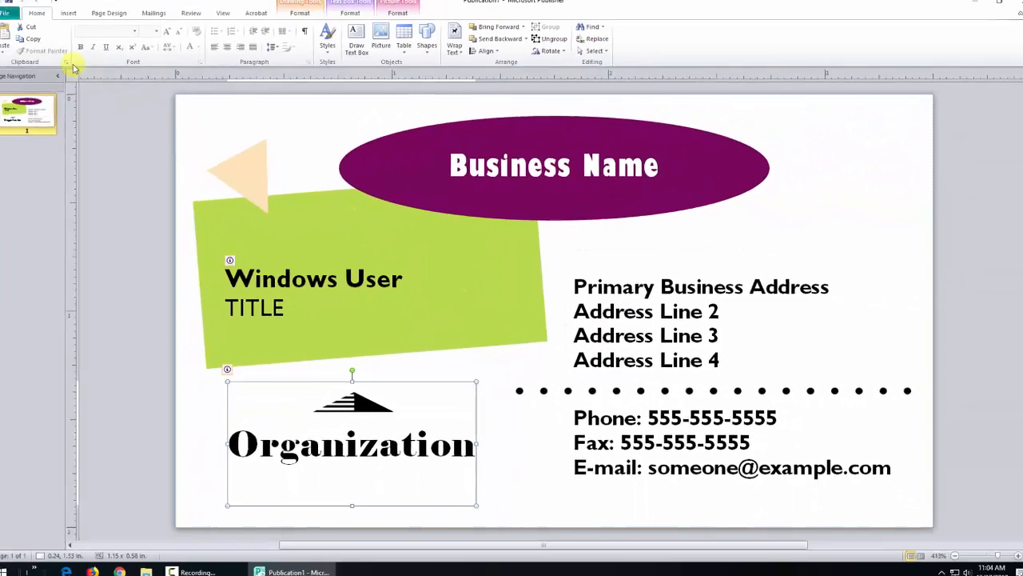
{"action": "left_click", "coordinate": [5, 12]}
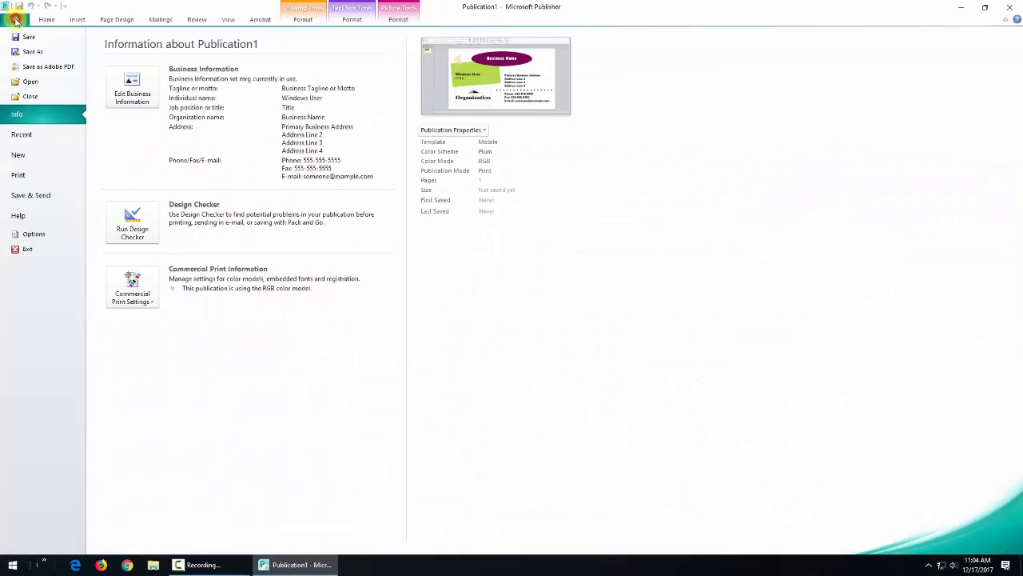
Step: Open Edit Business Information, keep mrg as the selected set, and start a new set
{"action": "left_click", "coordinate": [133, 92]}
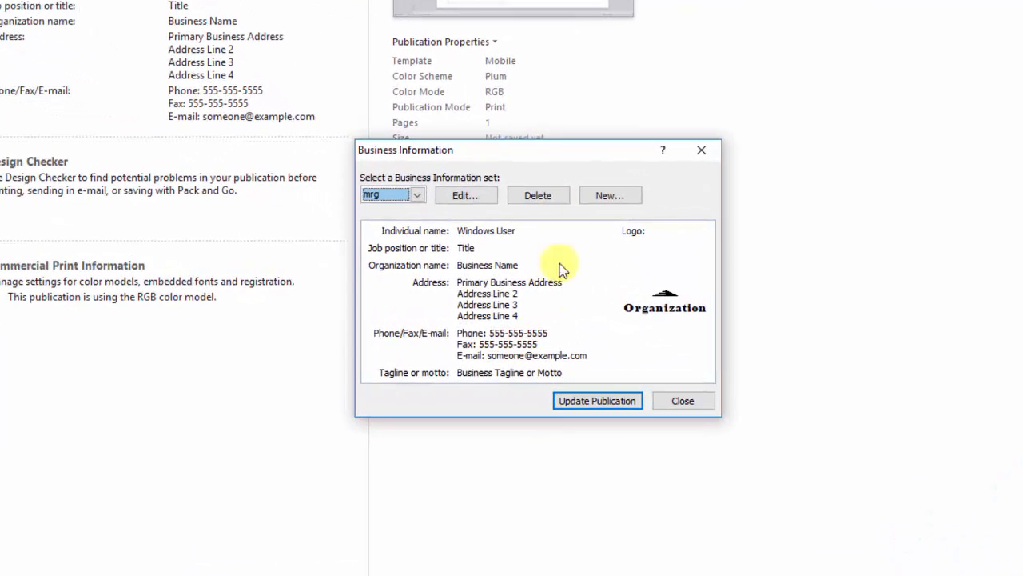
{"action": "left_click_drag", "start_coordinate": [516, 151], "coordinate": [523, 134]}
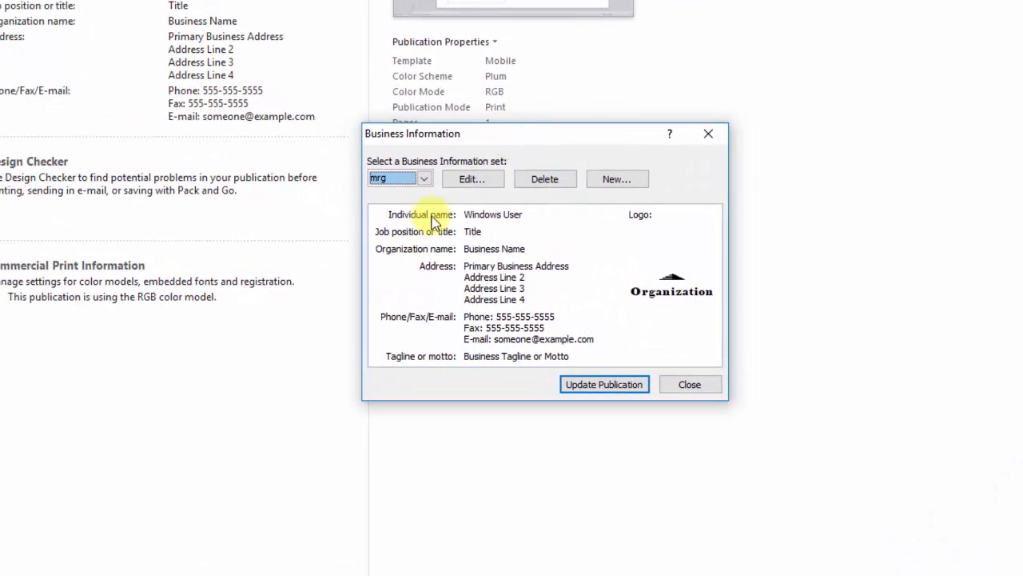
{"action": "left_click", "coordinate": [424, 180]}
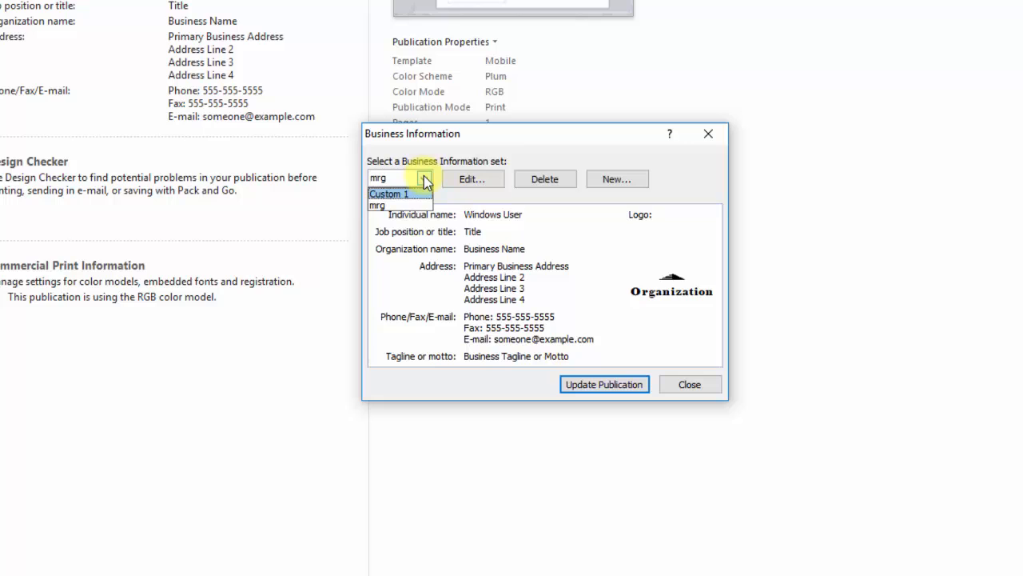
{"action": "left_click", "coordinate": [425, 179]}
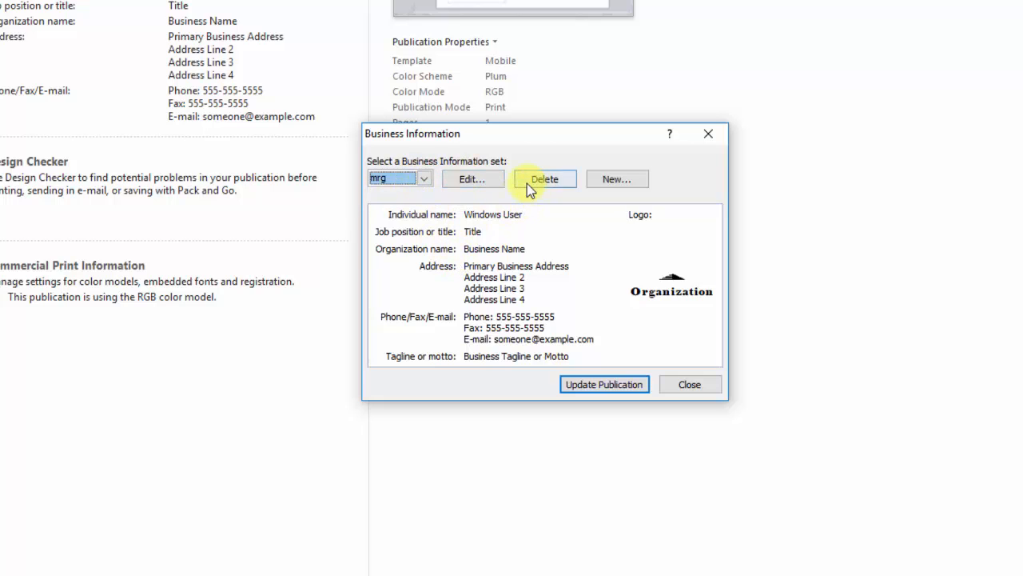
{"action": "left_click", "coordinate": [424, 179]}
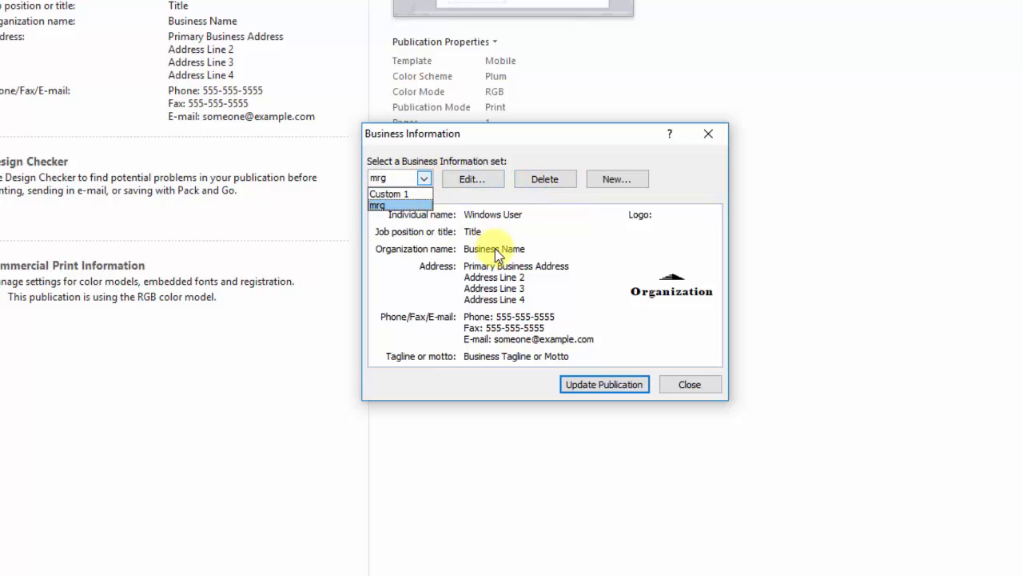
{"action": "left_click", "coordinate": [424, 181]}
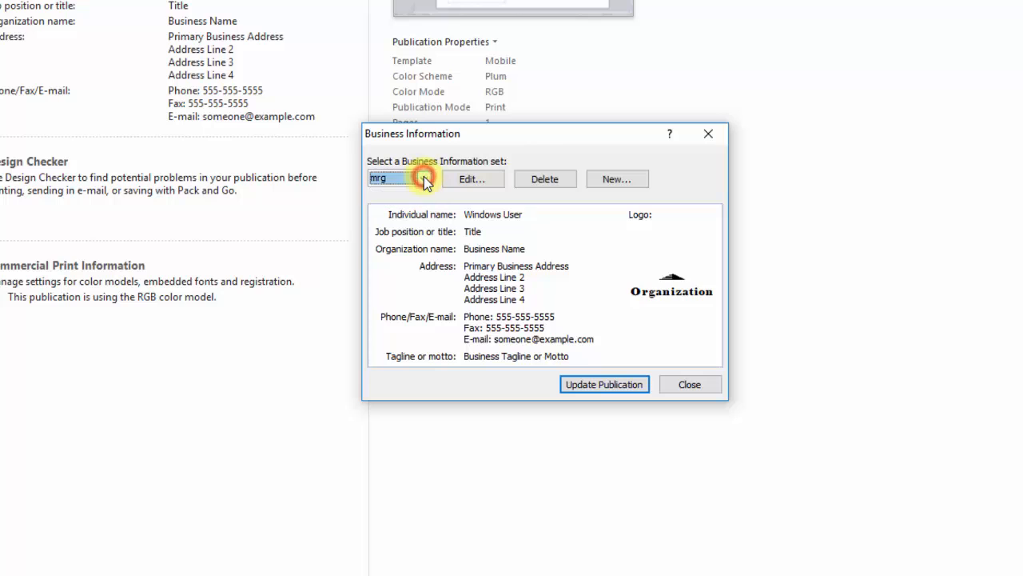
{"action": "left_click", "coordinate": [616, 180]}
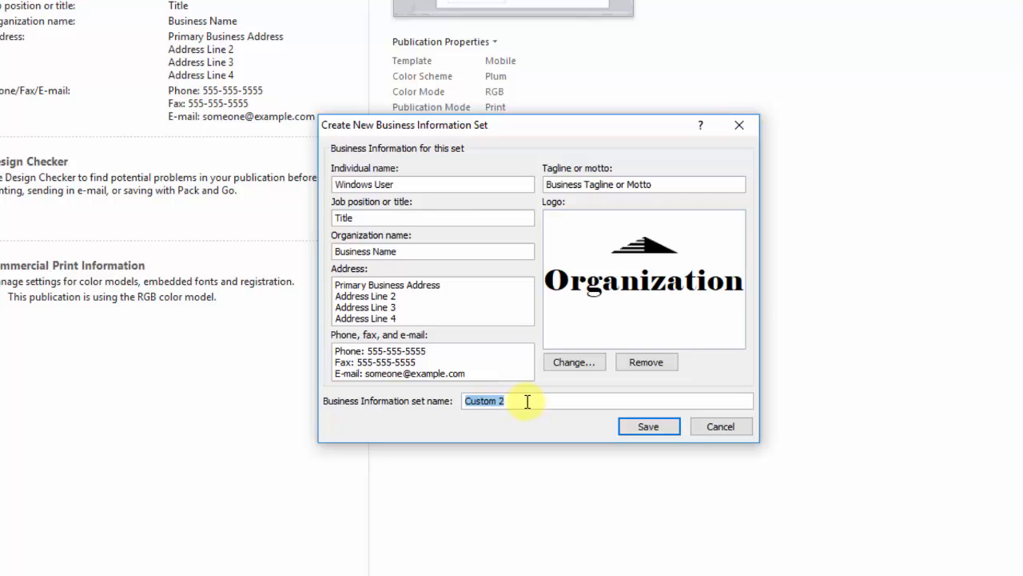
Step: Save the new set named 'j', then reselect the mrg set and open it for editing
{"action": "type", "text": "john"}
{"action": "left_click", "coordinate": [647, 428]}
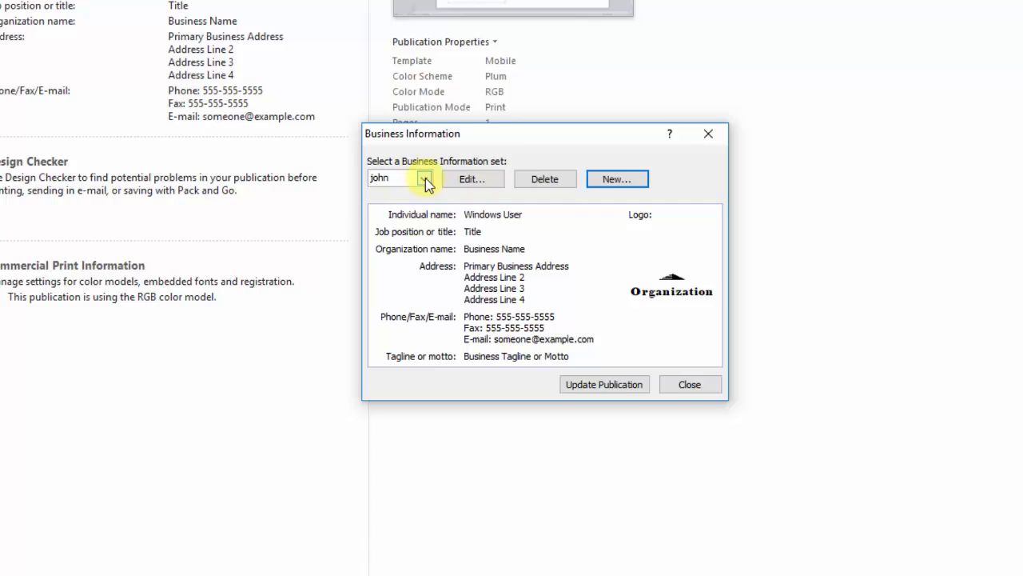
{"action": "left_click", "coordinate": [424, 180]}
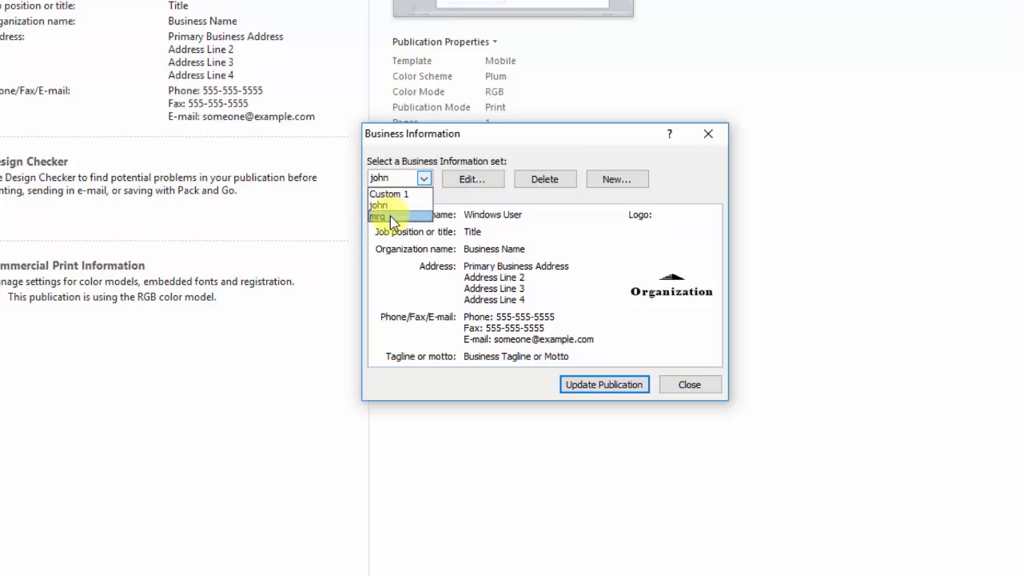
{"action": "left_click", "coordinate": [390, 216]}
{"action": "left_click", "coordinate": [472, 179]}
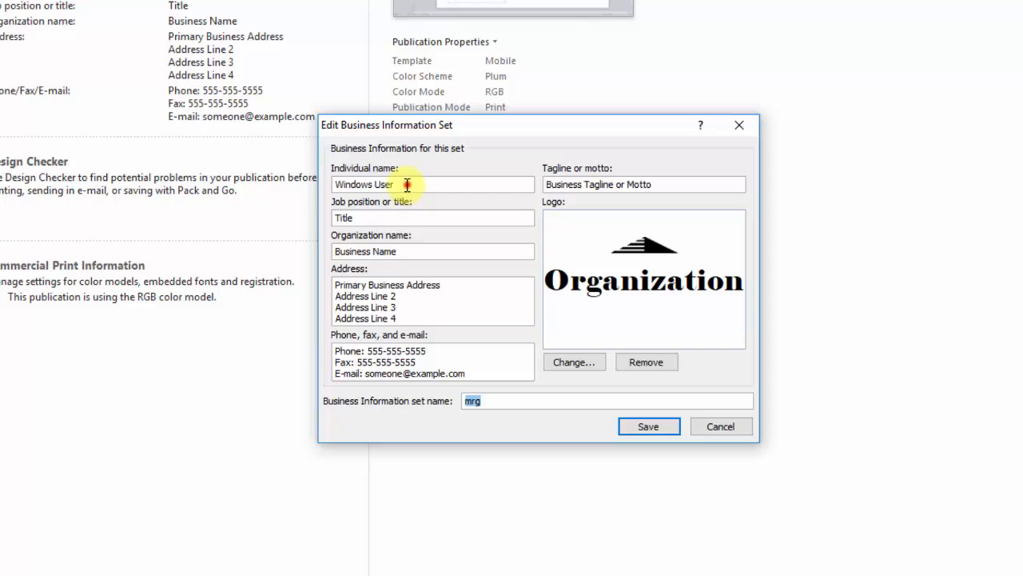
Step: Fill in the individual's name and the job title Store Manager
{"action": "left_click", "coordinate": [407, 185]}
{"action": "type", "text": "M"}
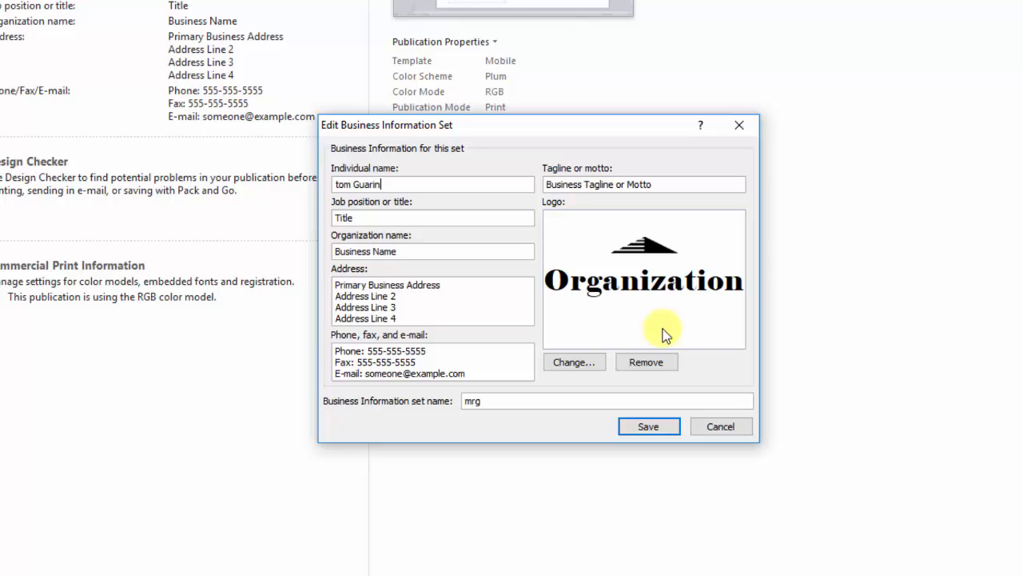
{"action": "left_click", "coordinate": [343, 218]}
{"action": "type", "text": "Store Manager"}
Step: Replace the Business Name placeholder with the organization name Dunkin' Donuts
{"action": "double_click", "coordinate": [426, 252]}
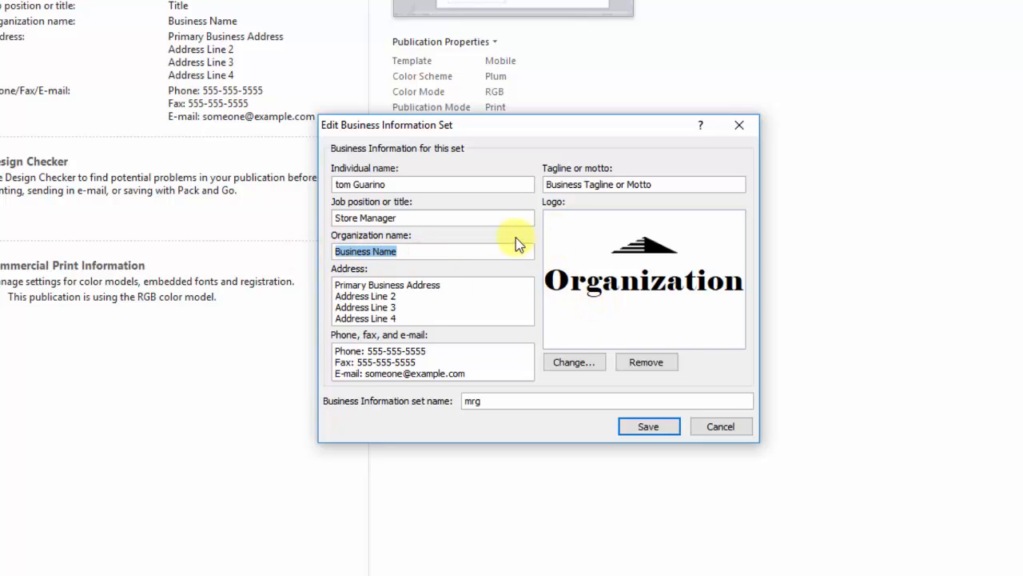
{"action": "type", "text": "Dunkin"}
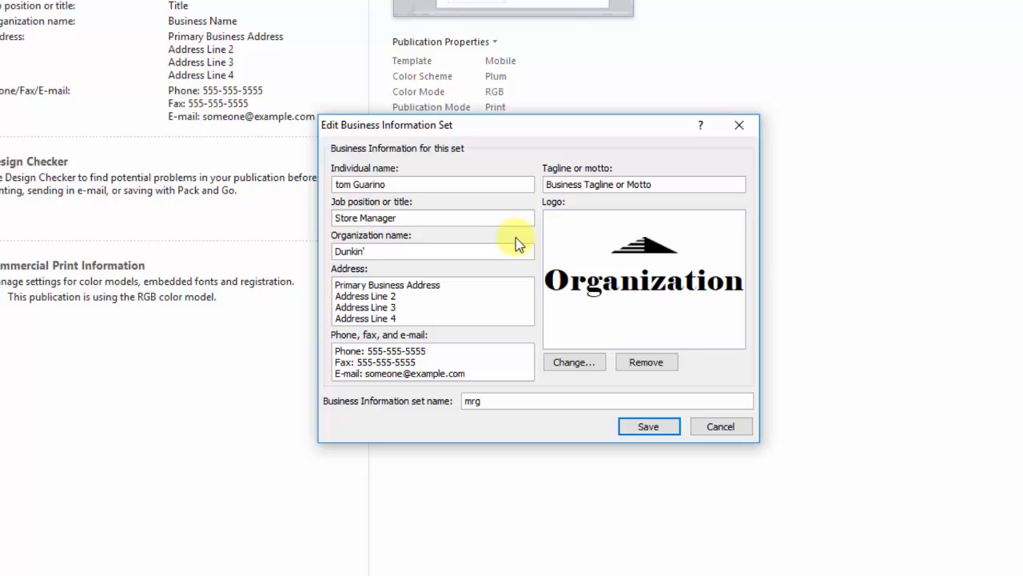
{"action": "type", "text": "' Donuts"}
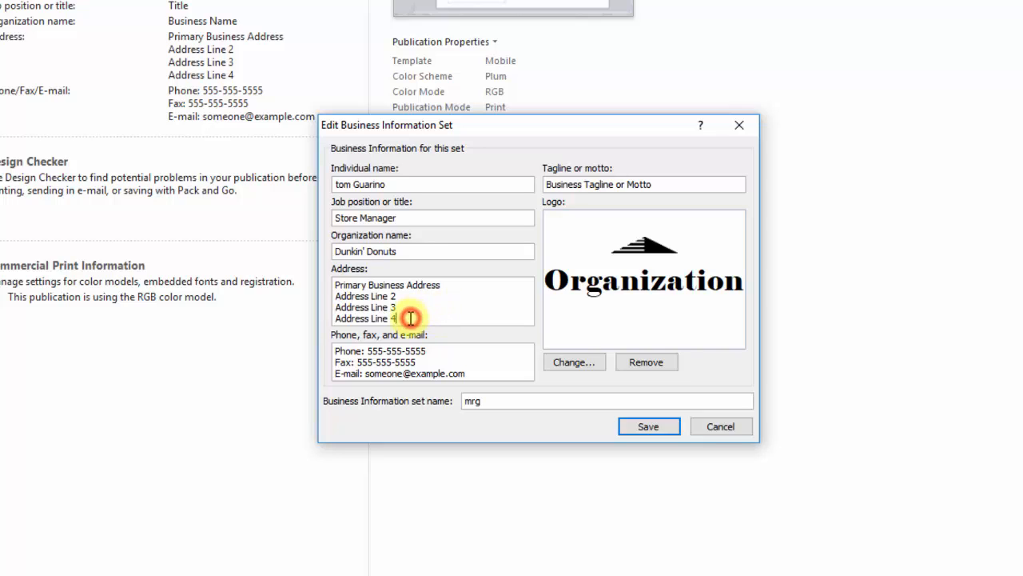
{"action": "left_click_drag", "start_coordinate": [410, 320], "coordinate": [334, 285]}
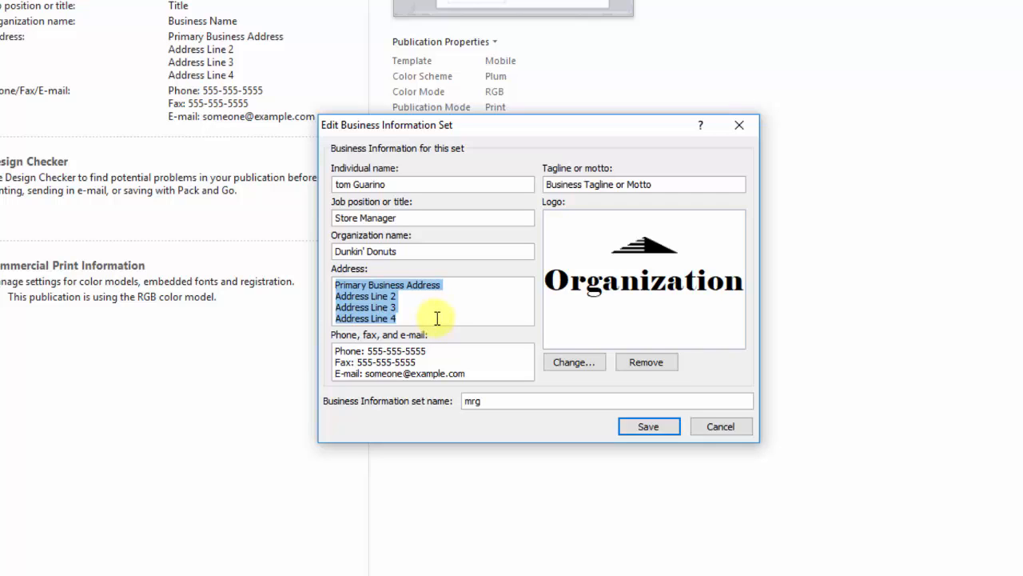
Step: Replace the placeholder address with the store's two-line street and city address
{"action": "type", "text": "1313"}
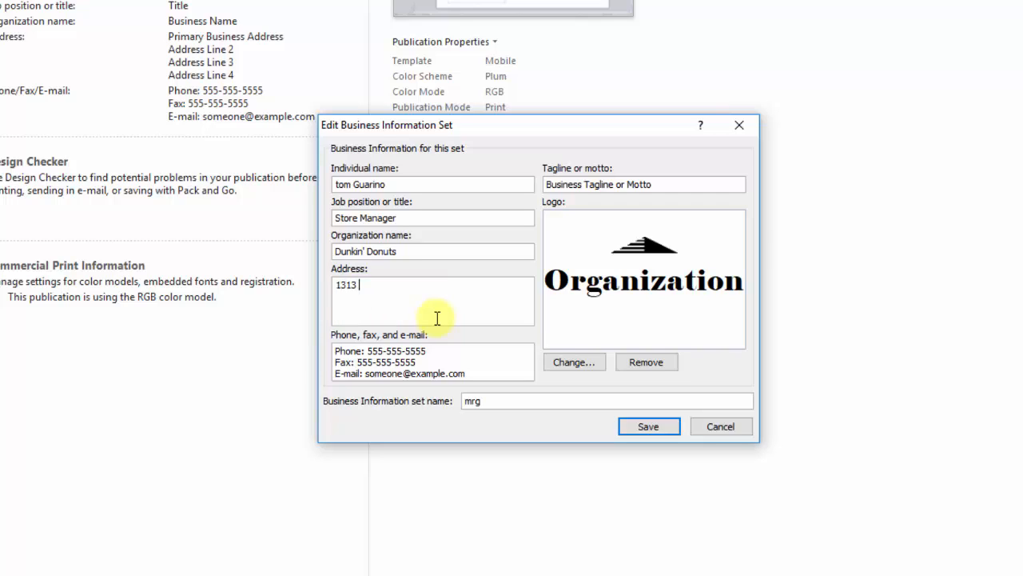
{"action": "type", "text": " Mockingbird Lane"}
{"action": "key", "text": "Return"}
{"action": "type", "text": "Bedrock"}
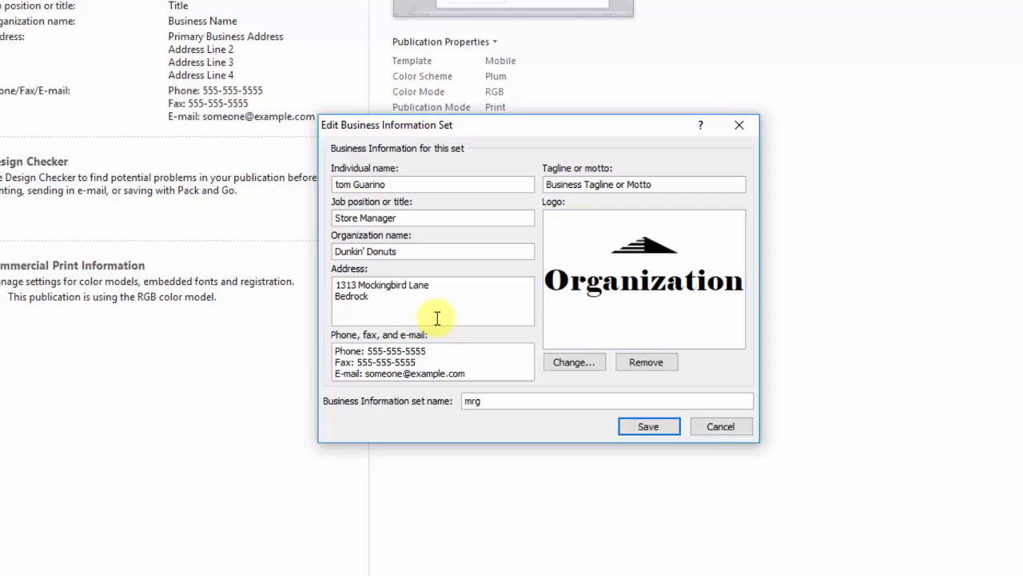
{"action": "type", "text": ", NJ 07003"}
Step: Replace the placeholder phone and fax numbers with the store's numbers
{"action": "left_click", "coordinate": [440, 351]}
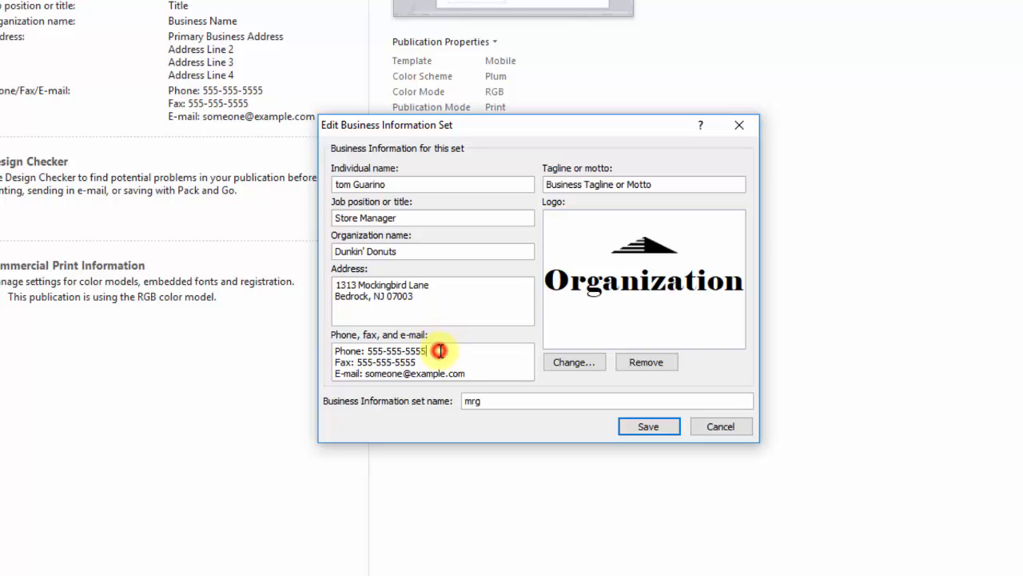
{"action": "key", "text": "BackSpace"}
{"action": "key", "text": "BackSpace"}
{"action": "key", "text": "BackSpace"}
{"action": "key", "text": "BackSpace"}
{"action": "key", "text": "BackSpace"}
{"action": "key", "text": "BackSpace"}
{"action": "key", "text": "BackSpace"}
{"action": "key", "text": "BackSpace"}
{"action": "key", "text": "BackSpace"}
{"action": "key", "text": "BackSpace"}
{"action": "key", "text": "BackSpace"}
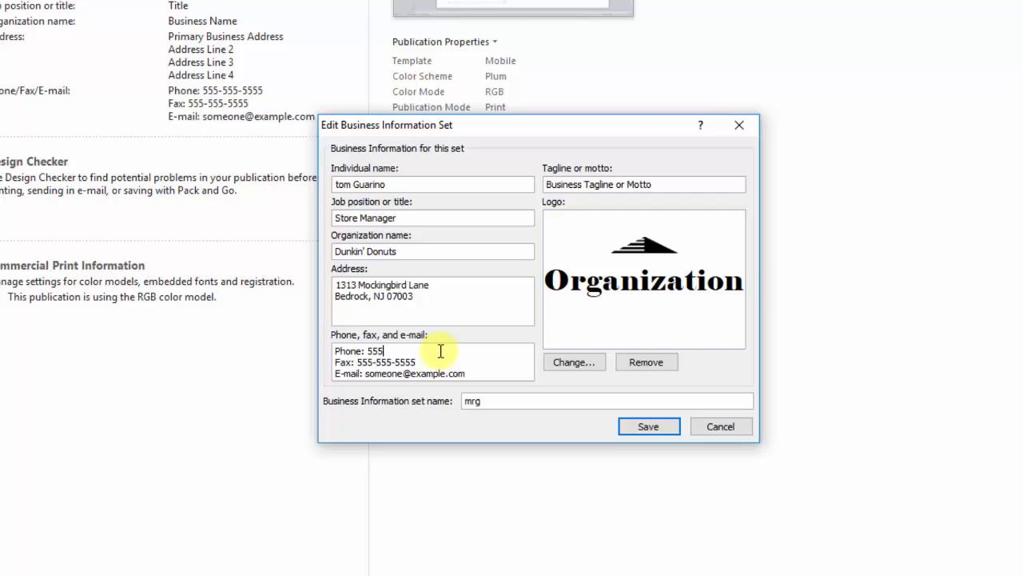
{"action": "key", "text": "BackSpace"}
{"action": "left_click_drag", "start_coordinate": [417, 361], "coordinate": [357, 362]}
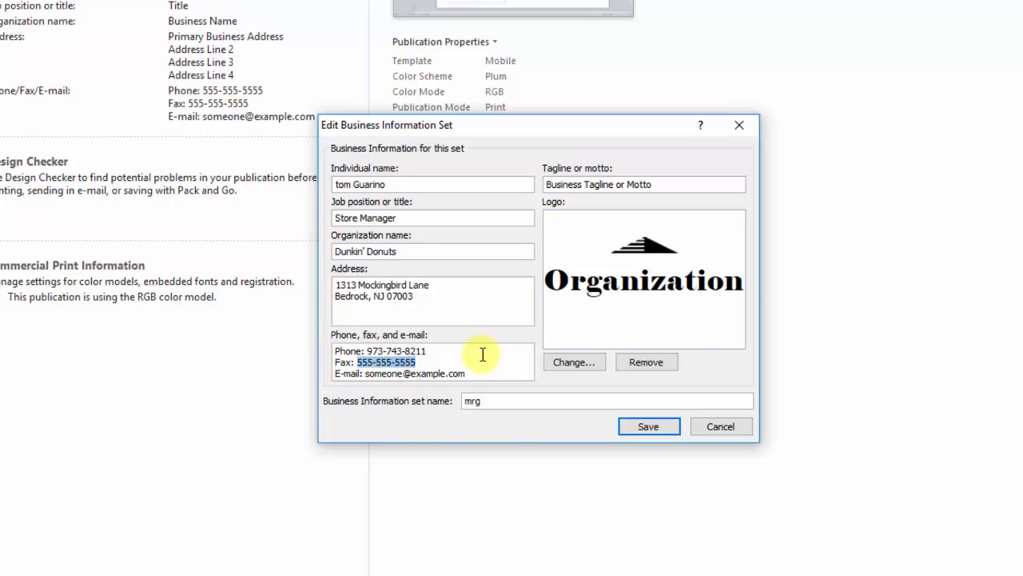
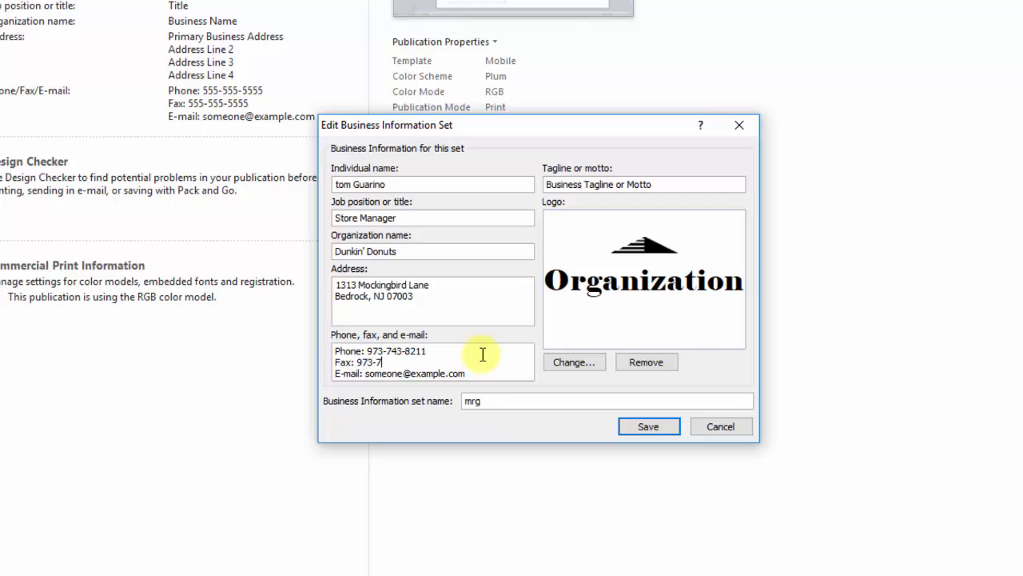
Step: Replace the placeholder e-mail with the store contact's e-mail address
{"action": "left_click_drag", "start_coordinate": [466, 374], "coordinate": [367, 375]}
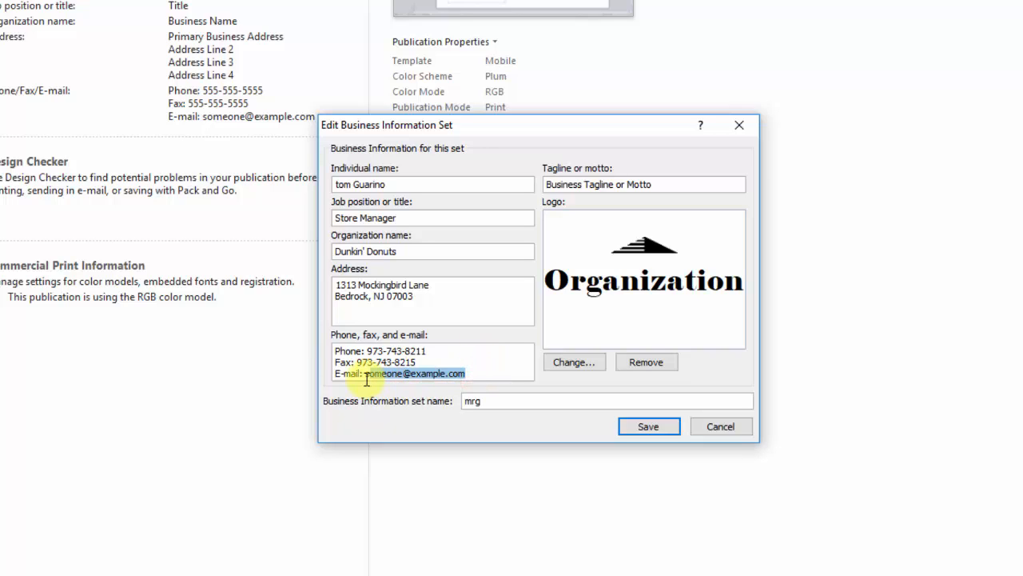
{"action": "key", "text": "BackSpace"}
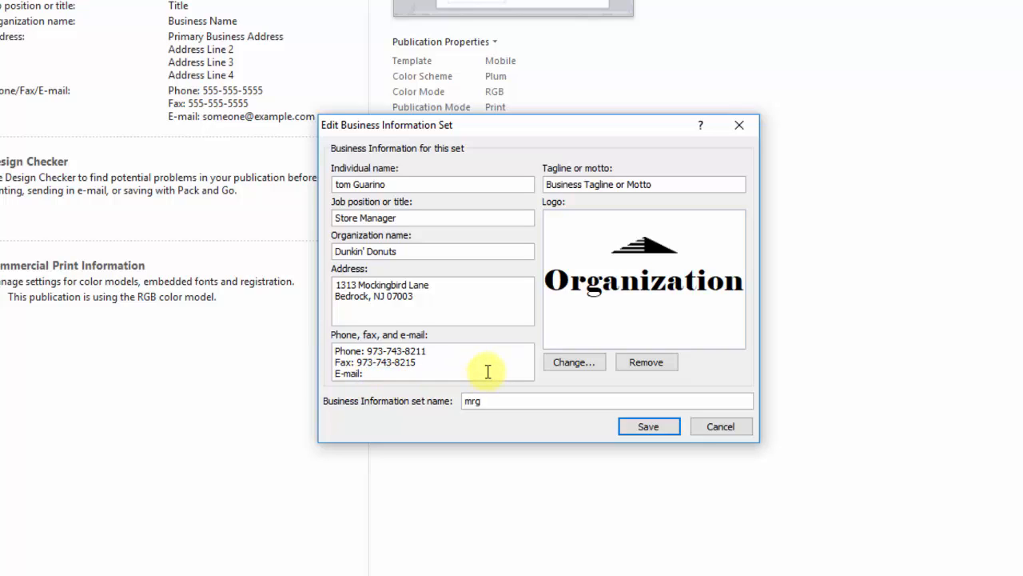
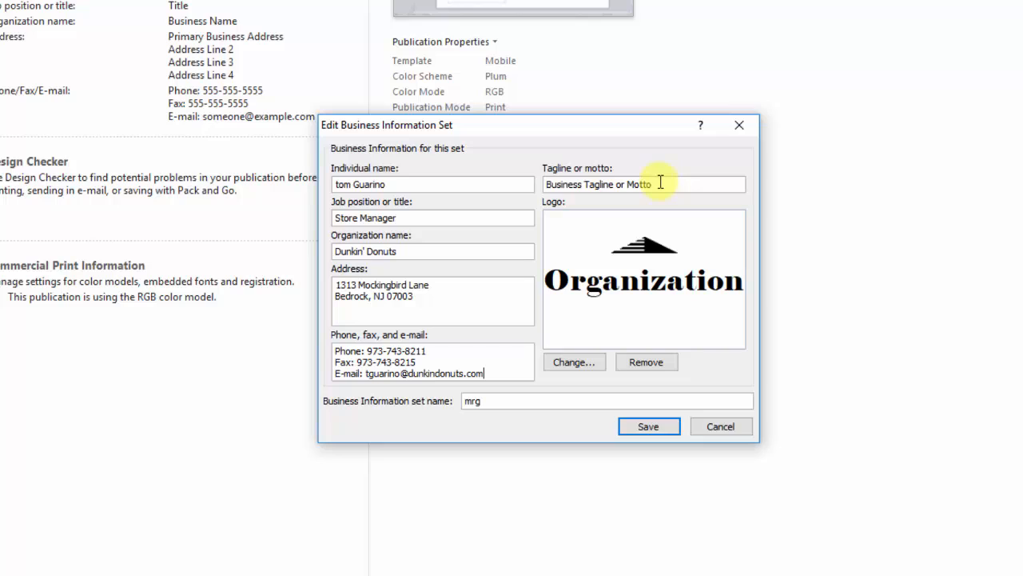
Step: Overwrite the placeholder tagline with AMERICA RUNS ON DUNKIN'
{"action": "left_click_drag", "start_coordinate": [660, 183], "coordinate": [531, 183]}
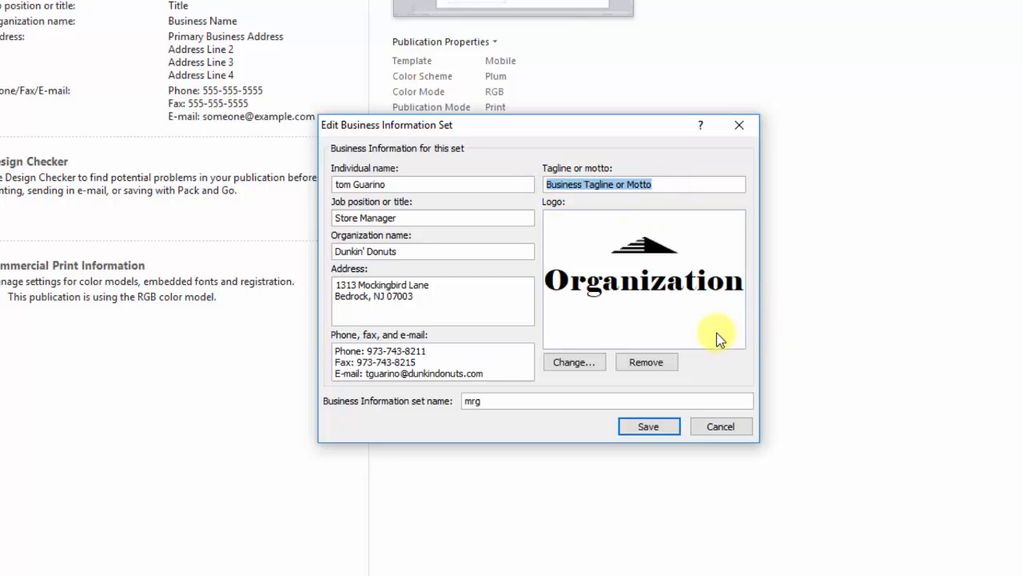
{"action": "type", "text": "A"}
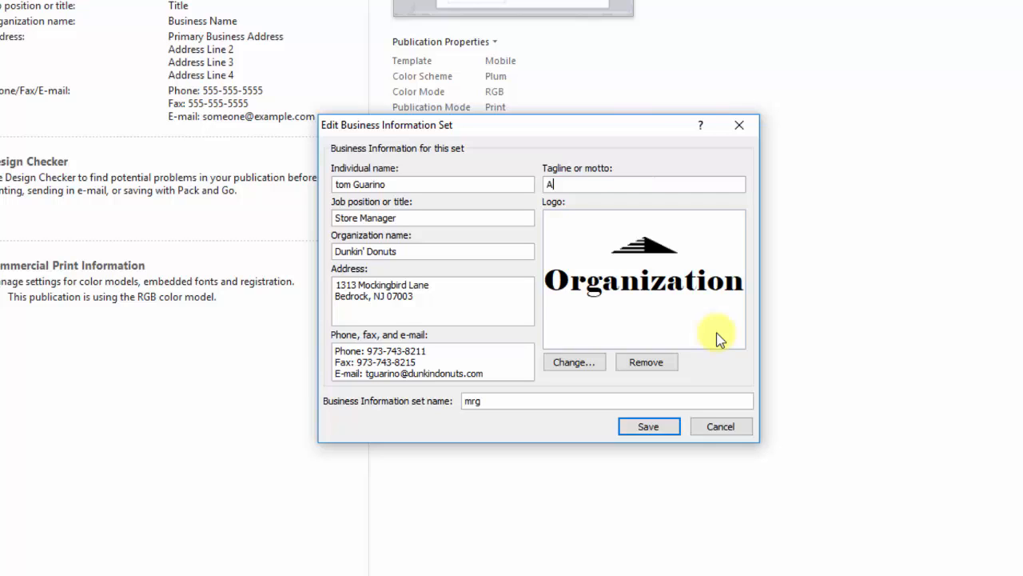
{"action": "type", "text": "MERICA RUN: "}
{"action": "type", "text": "ON DUNKIN"}
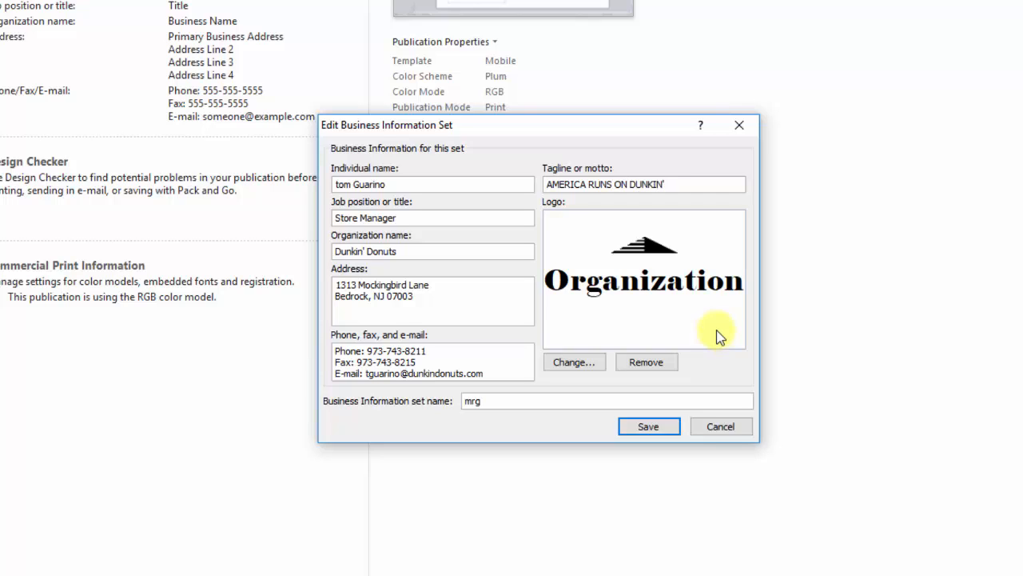
{"action": "type", "text": "'"}
Step: Insert Dunkin-Donuts-emblem.jpg from Documents > Publisher Business Card as the logo
{"action": "left_click", "coordinate": [578, 361]}
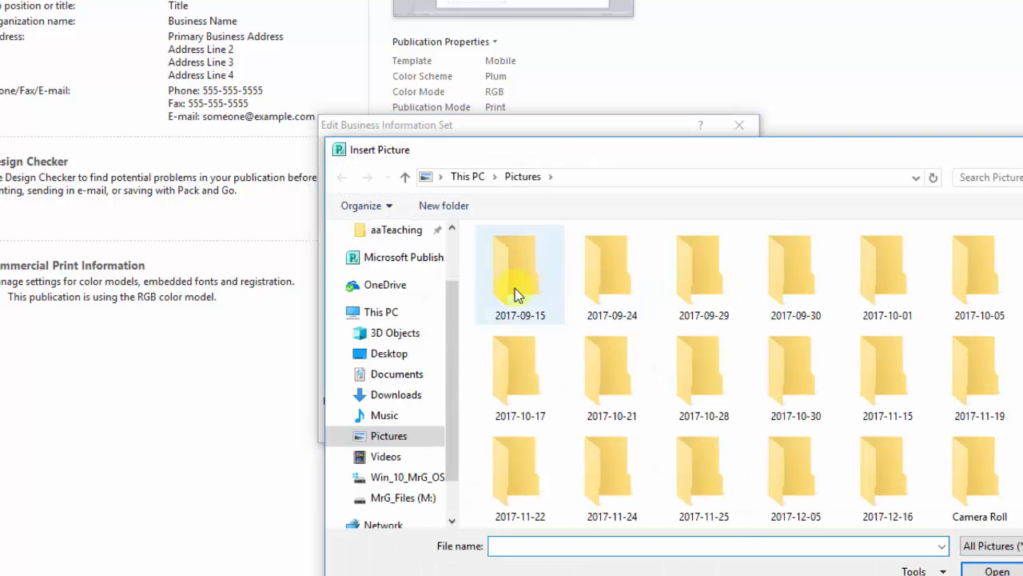
{"action": "left_click", "coordinate": [399, 373]}
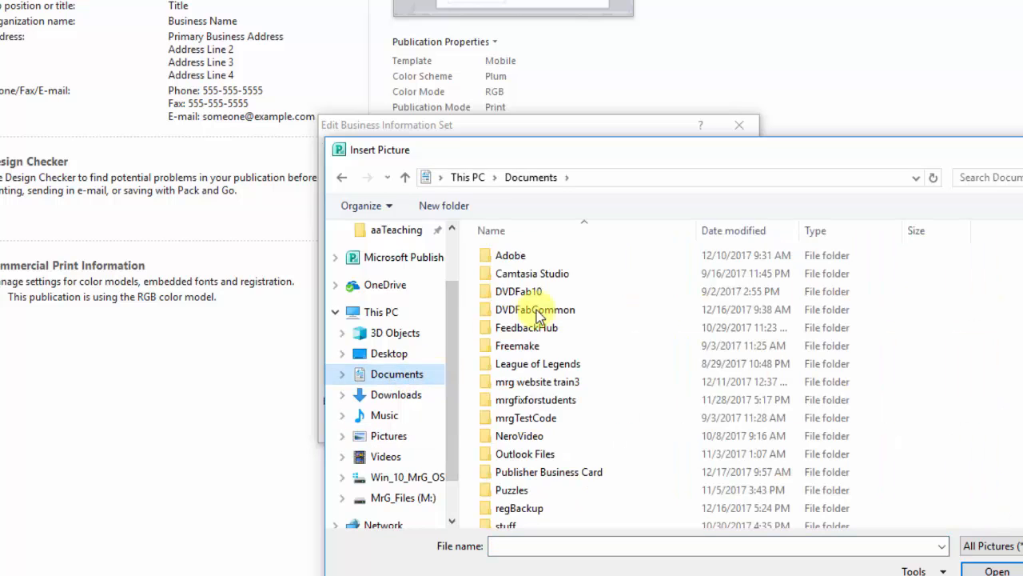
{"action": "left_click", "coordinate": [542, 473]}
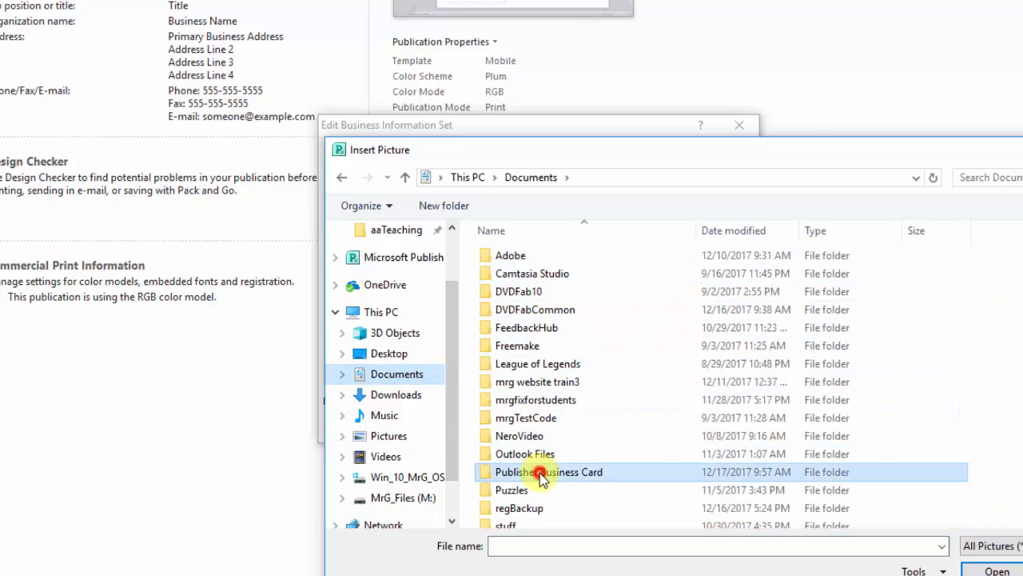
{"action": "double_click", "coordinate": [541, 473]}
{"action": "left_click", "coordinate": [549, 232]}
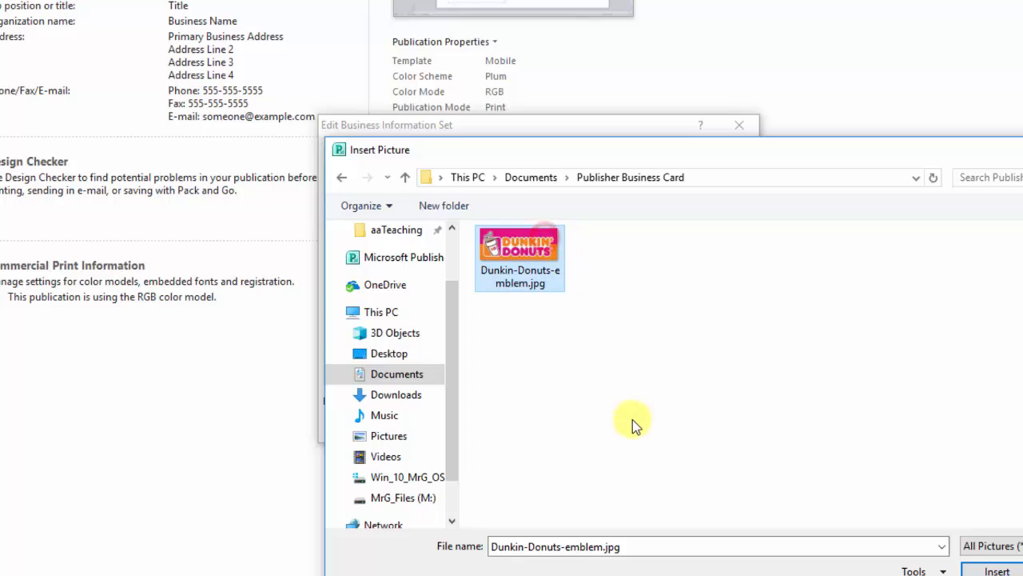
{"action": "left_click", "coordinate": [996, 569]}
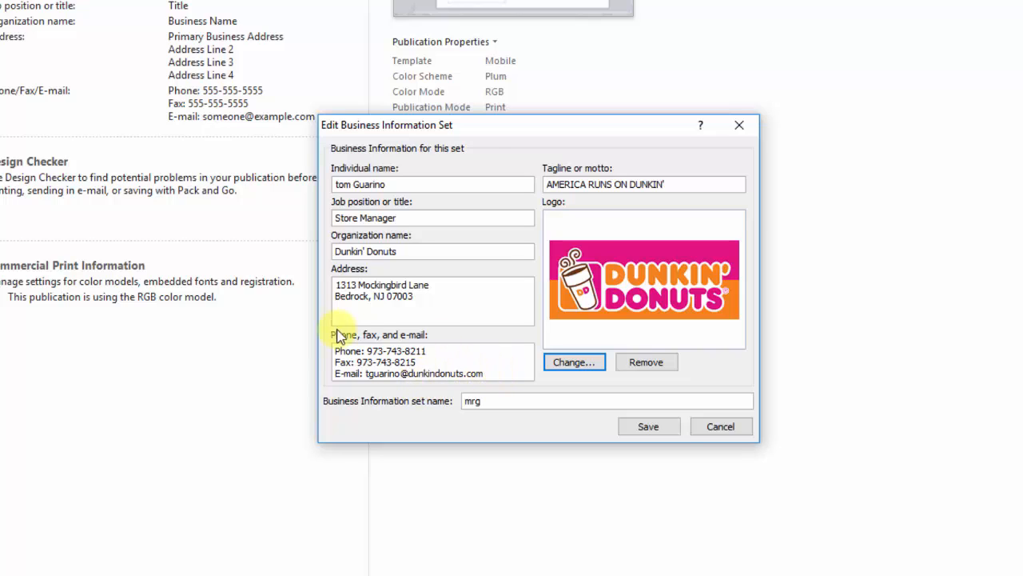
Step: Replace the lowercase first letter of the individual name with a capital T and save the set
{"action": "left_click", "coordinate": [376, 184]}
{"action": "key", "text": "Home"}
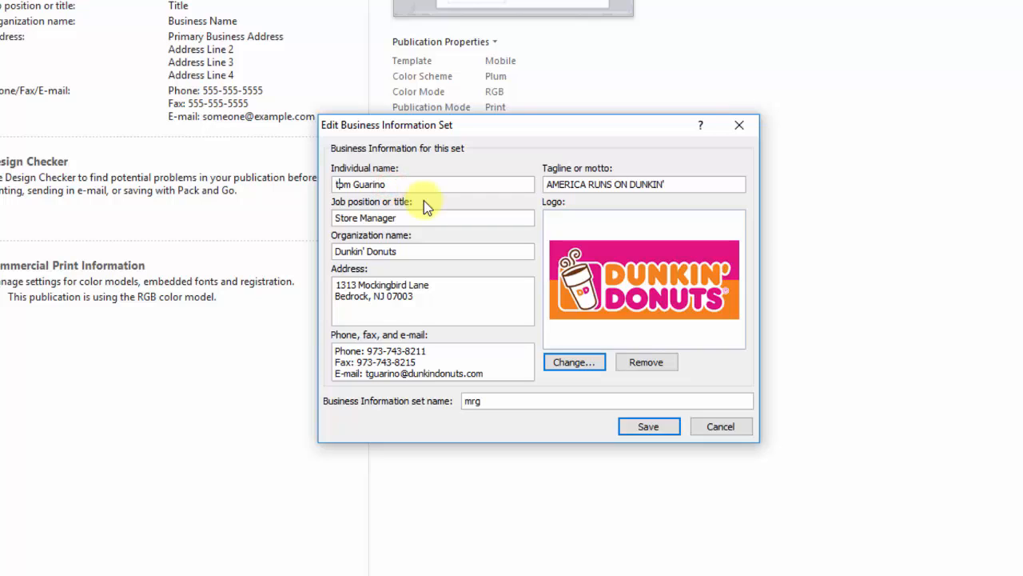
{"action": "key", "text": "Delete"}
{"action": "type", "text": "T"}
{"action": "left_click", "coordinate": [649, 427]}
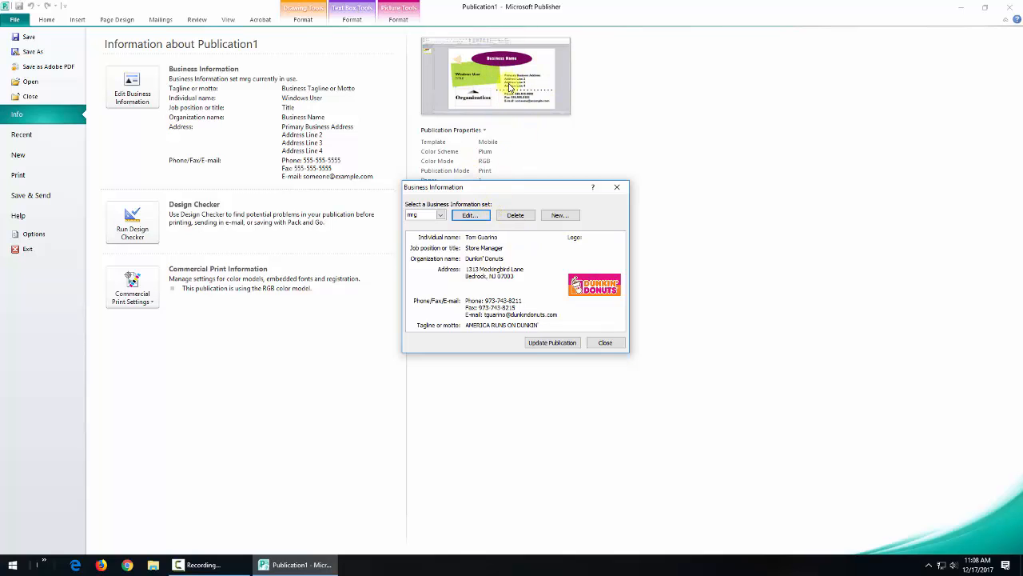
Step: Apply the saved business information set so Dunkin' Donuts, name, title, address, phones and logo fill the card
{"action": "left_click", "coordinate": [605, 343]}
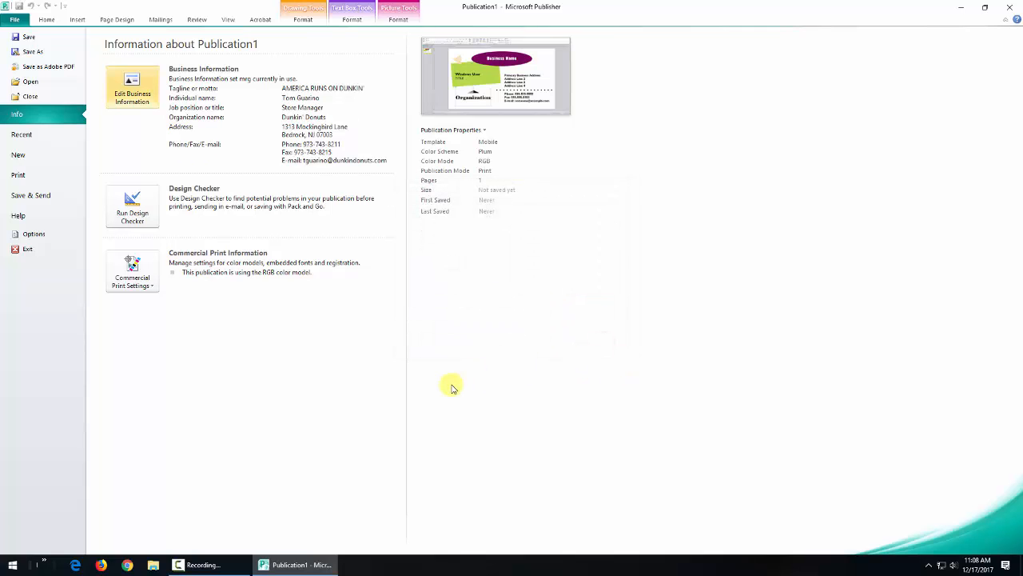
{"action": "left_click", "coordinate": [44, 19]}
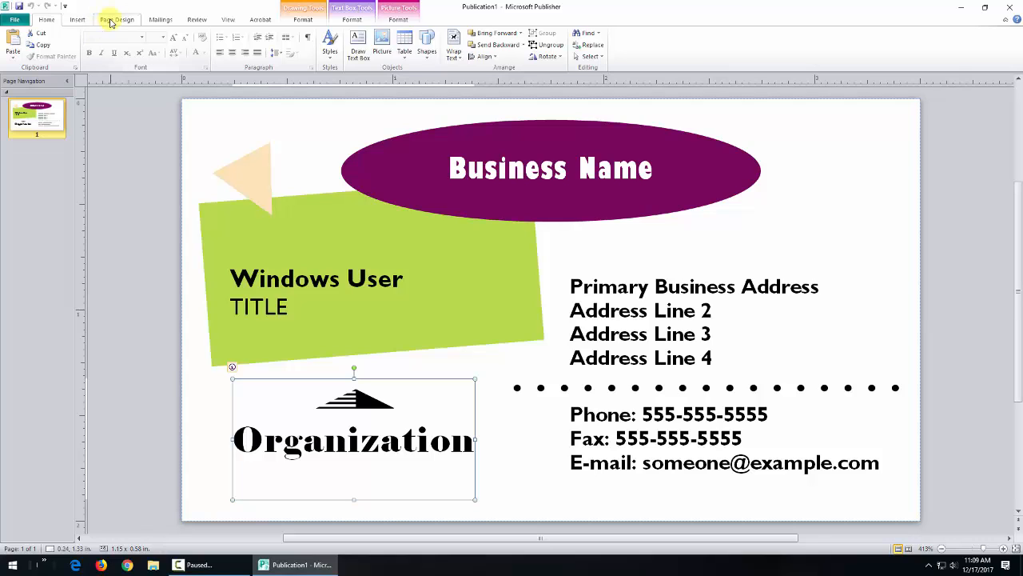
{"action": "left_click", "coordinate": [16, 20]}
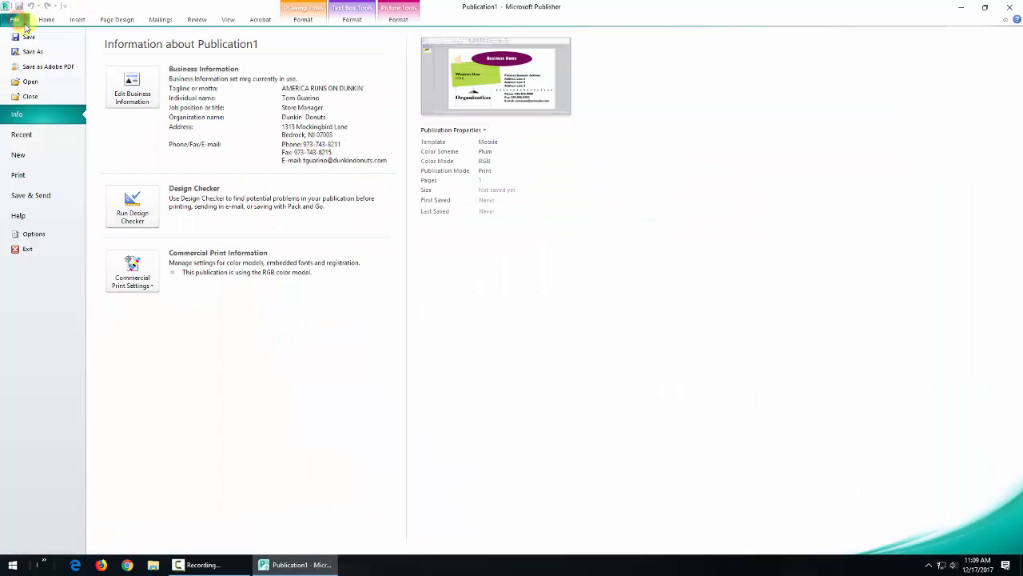
{"action": "left_click", "coordinate": [77, 20]}
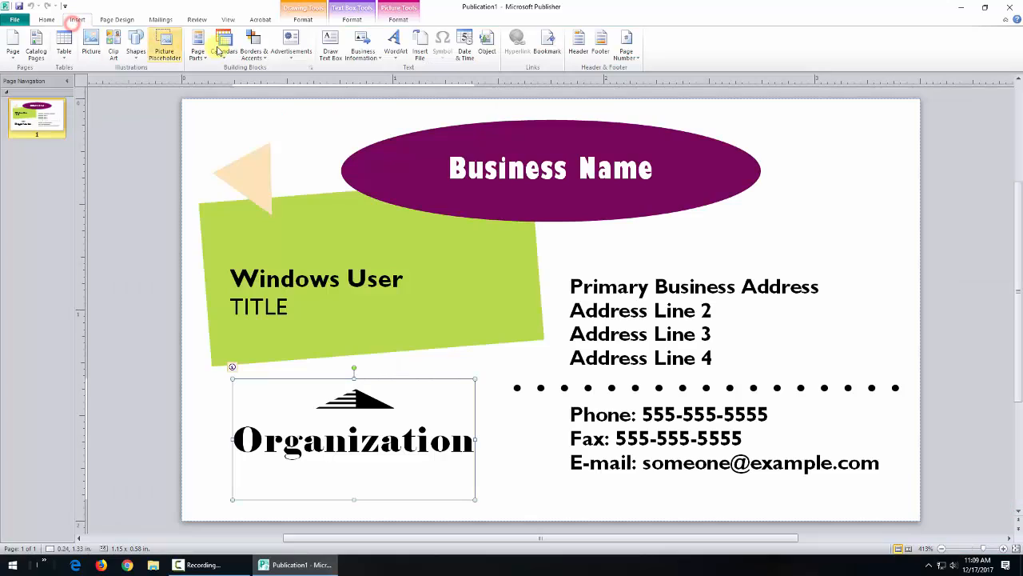
{"action": "left_click", "coordinate": [364, 55]}
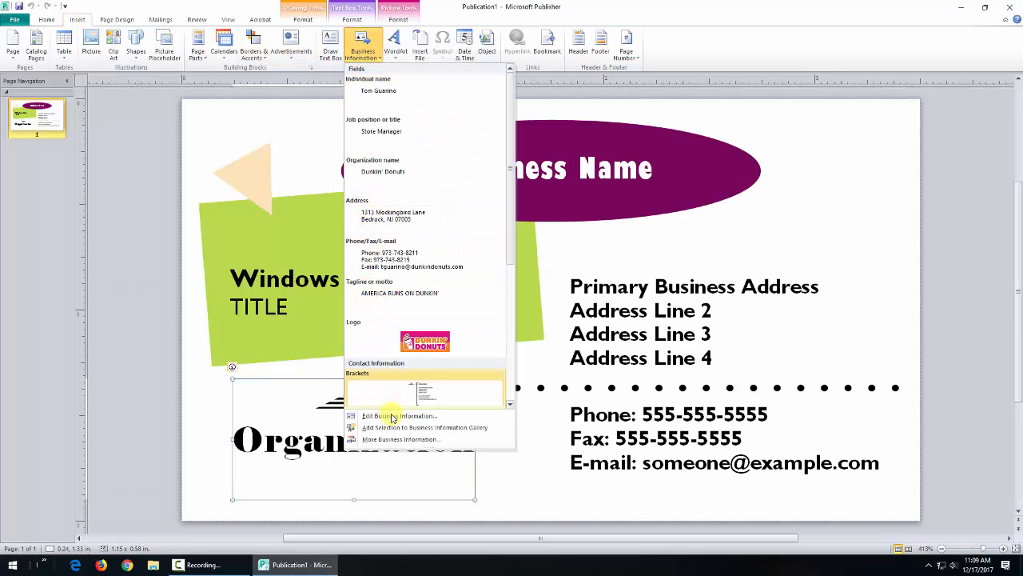
{"action": "left_click", "coordinate": [392, 417]}
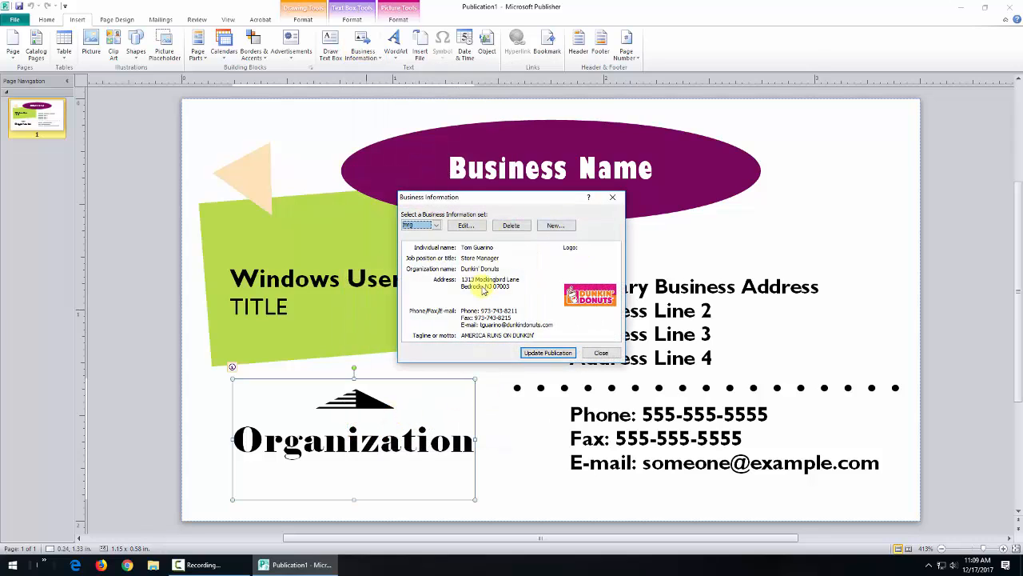
{"action": "left_click", "coordinate": [548, 352]}
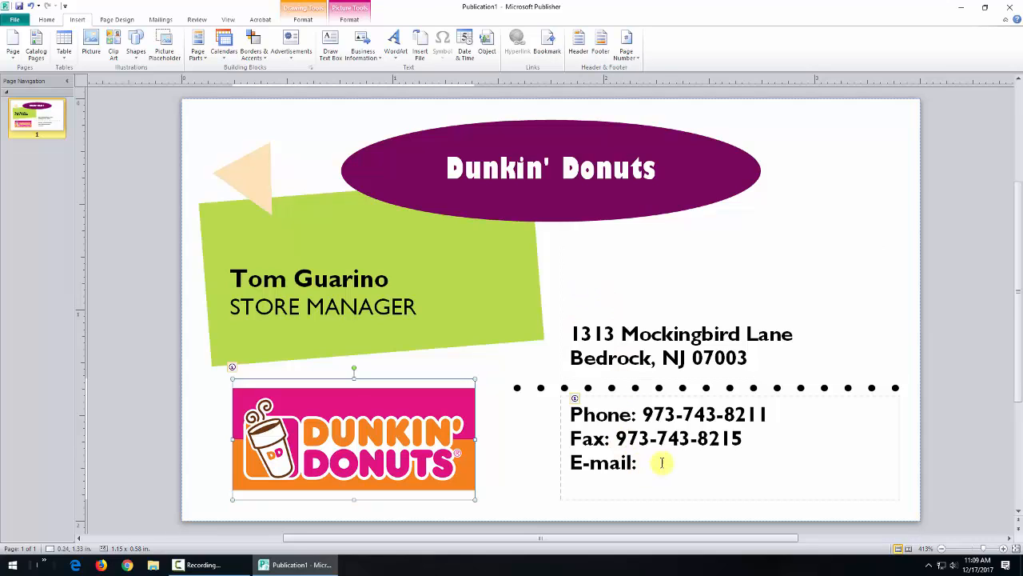
Step: Drag the contact box's left edge outward so the e-mail fits, undoing a trial tagline insert
{"action": "left_click", "coordinate": [662, 459]}
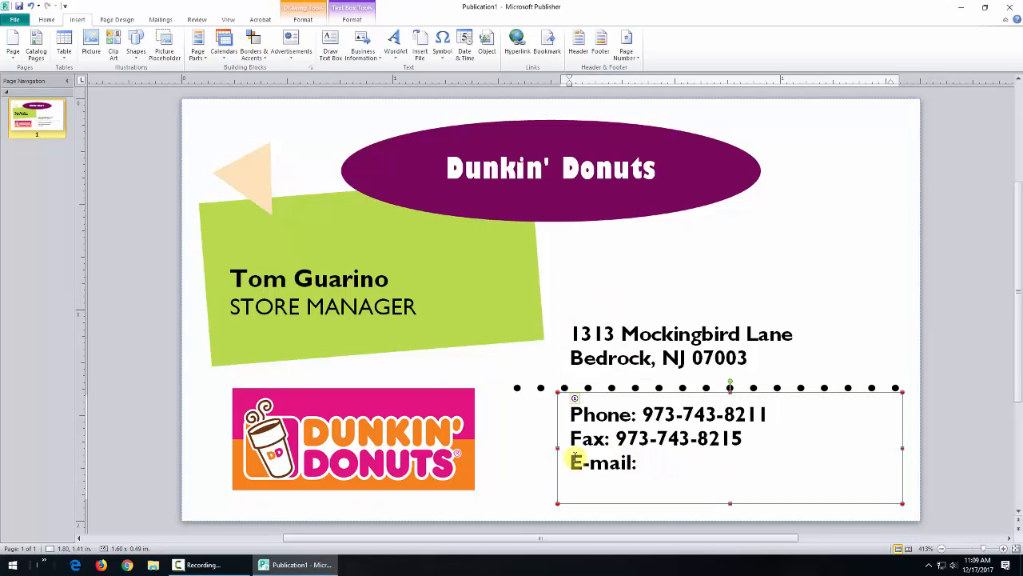
{"action": "left_click_drag", "start_coordinate": [559, 448], "coordinate": [514, 447]}
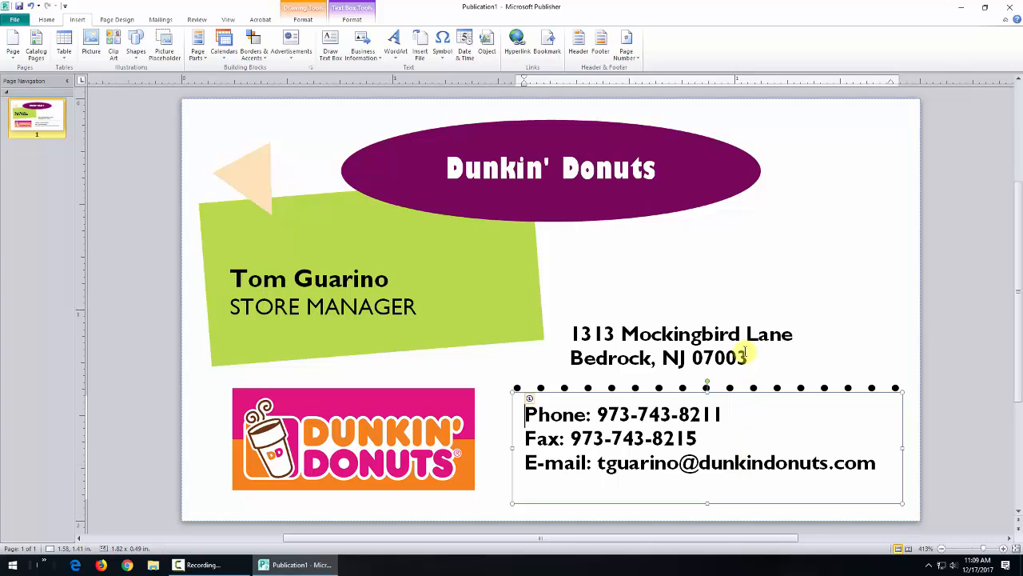
{"action": "left_click", "coordinate": [373, 60]}
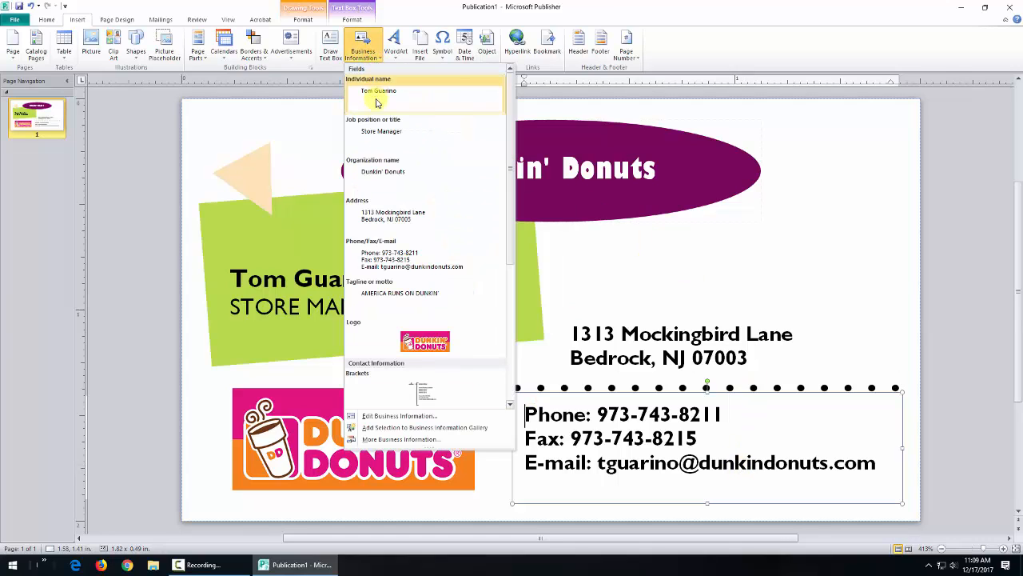
{"action": "left_click", "coordinate": [384, 289]}
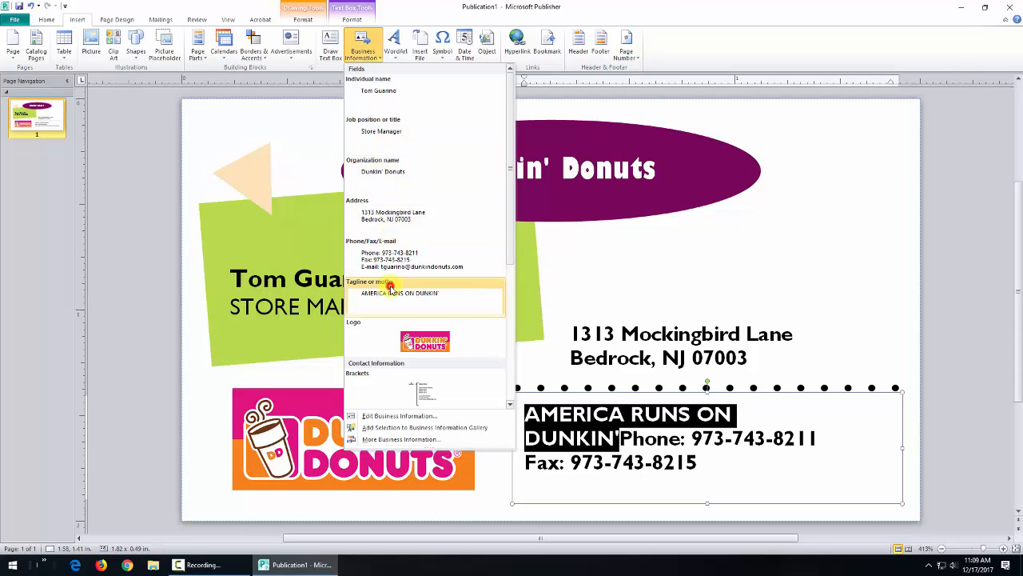
{"action": "key", "text": "ctrl+z"}
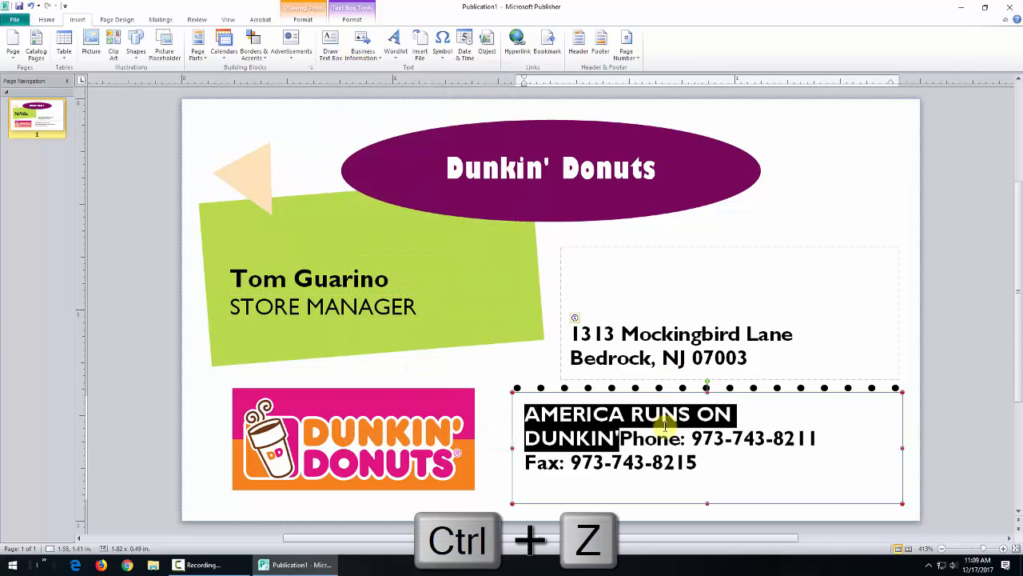
{"action": "key", "text": "ctrl+z"}
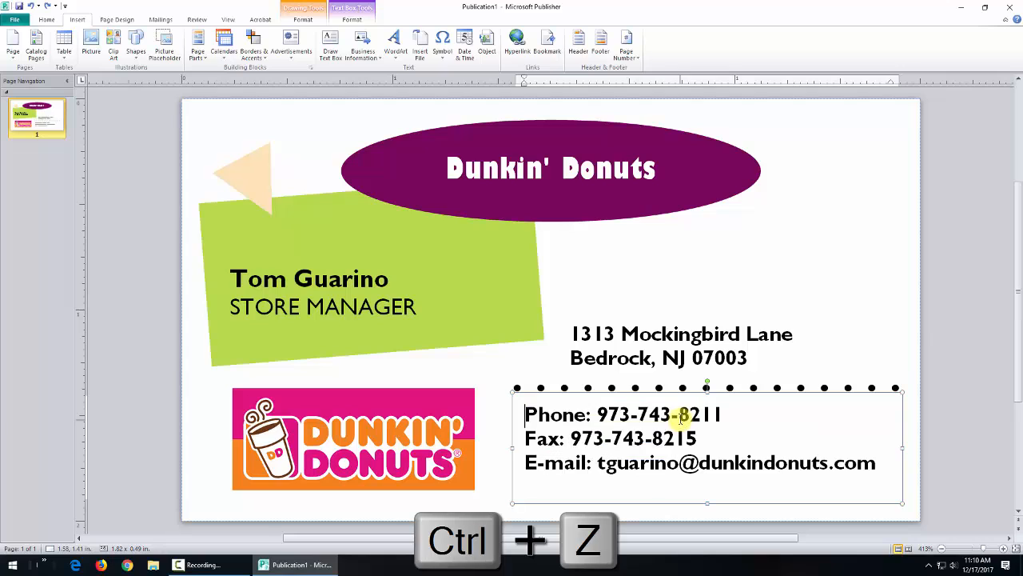
{"action": "left_click", "coordinate": [761, 247]}
{"action": "left_click", "coordinate": [796, 201]}
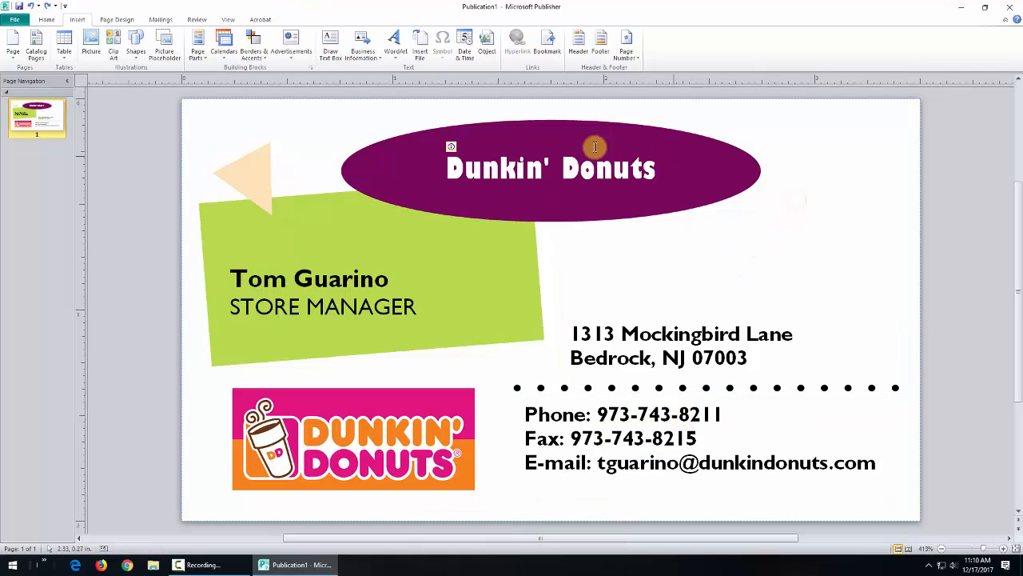
Step: Insert the tagline as its own text box, place it below the purple oval, and narrow it
{"action": "left_click", "coordinate": [362, 54]}
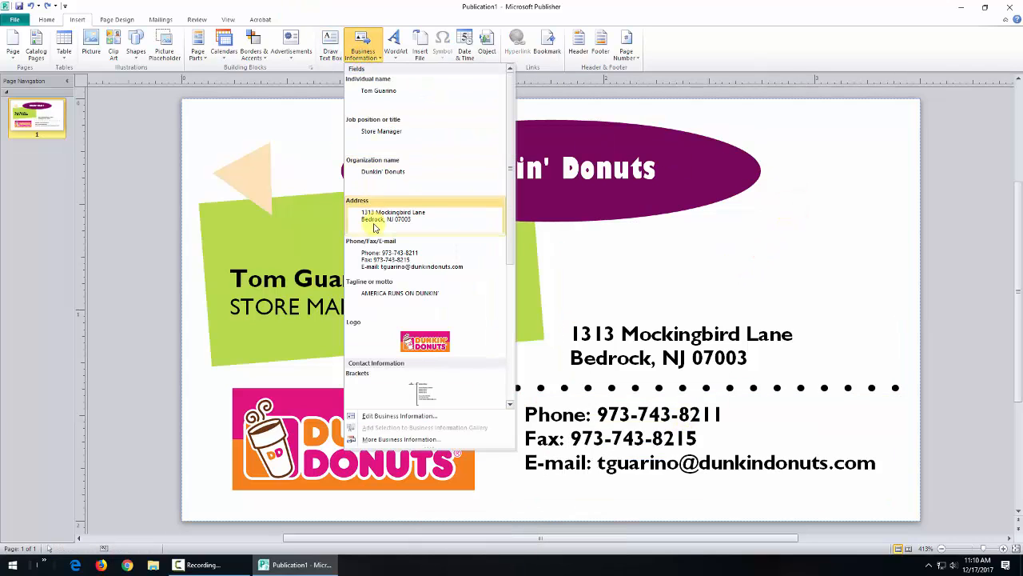
{"action": "left_click", "coordinate": [374, 285]}
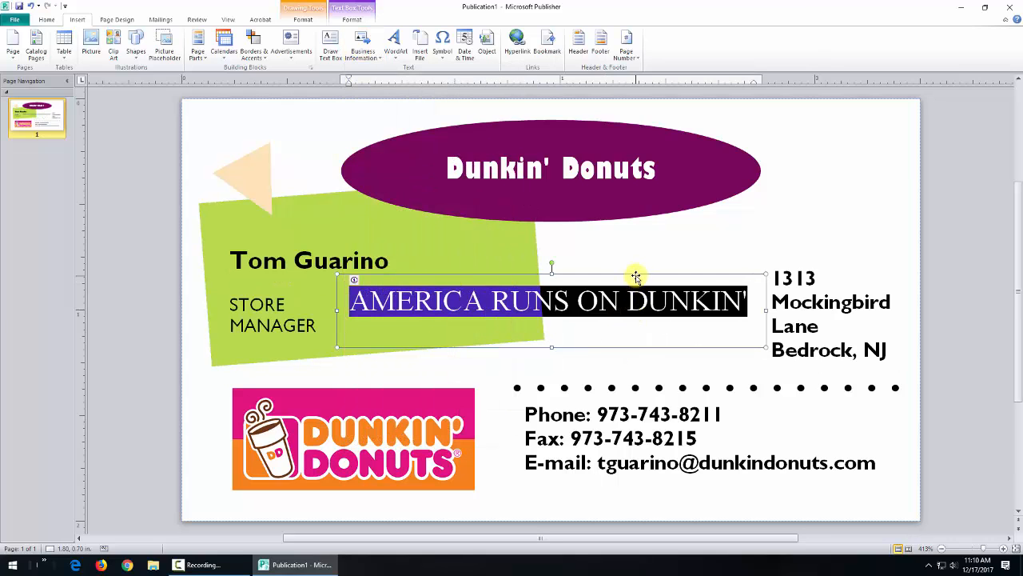
{"action": "left_click_drag", "start_coordinate": [635, 276], "coordinate": [766, 174]}
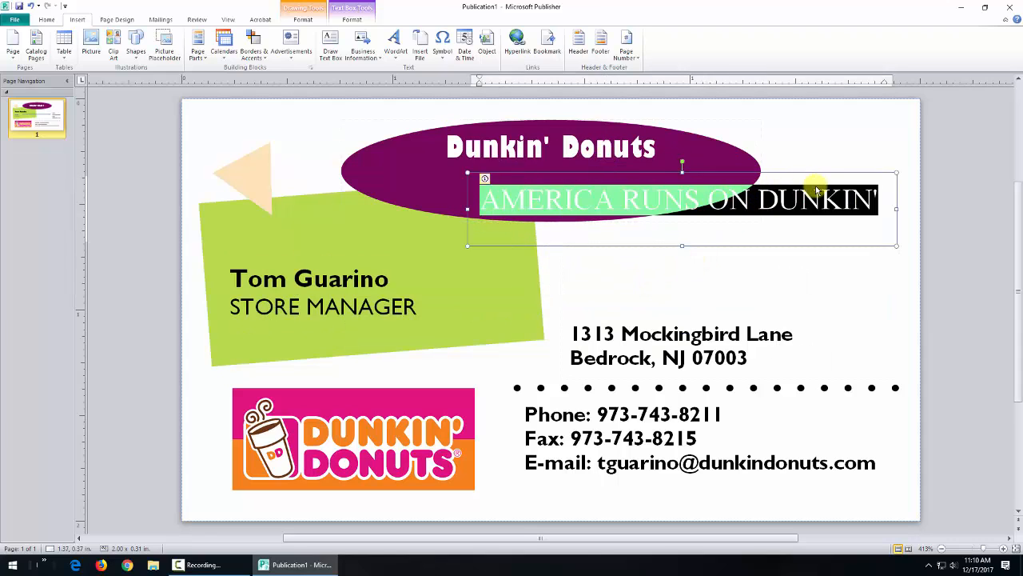
{"action": "left_click_drag", "start_coordinate": [819, 175], "coordinate": [841, 221]}
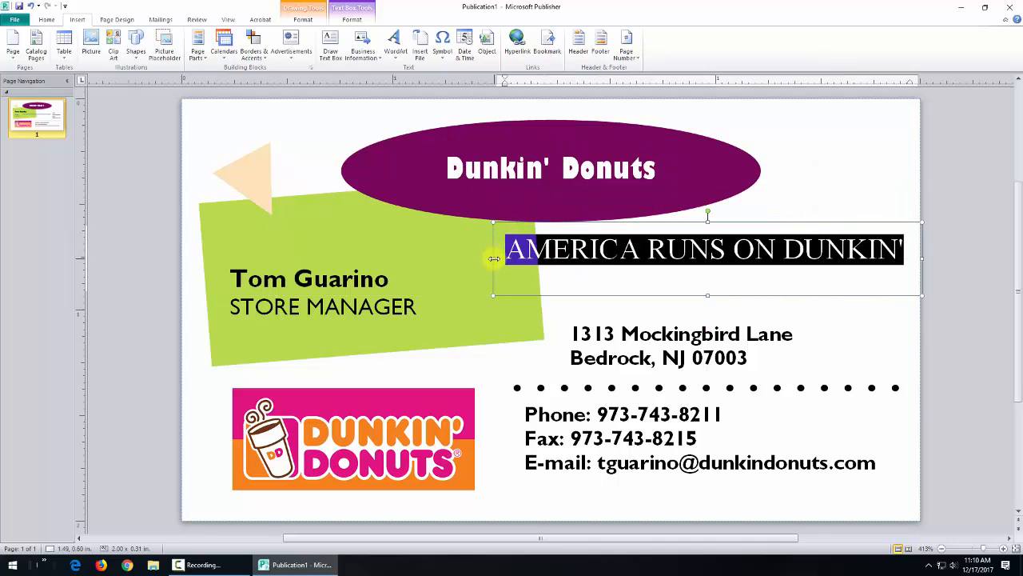
{"action": "left_click_drag", "start_coordinate": [494, 258], "coordinate": [552, 264]}
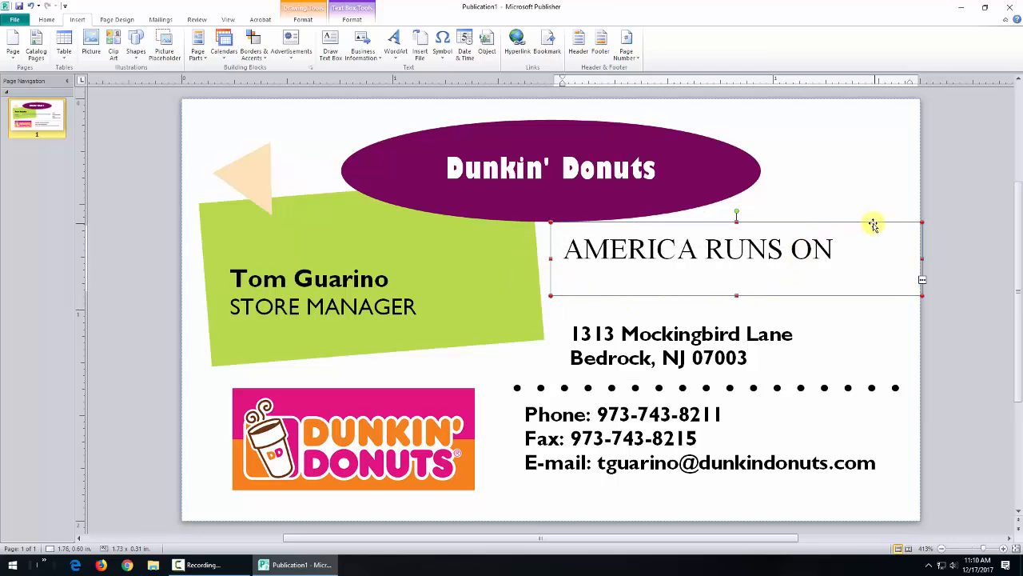
{"action": "key", "text": "ctrl+a"}
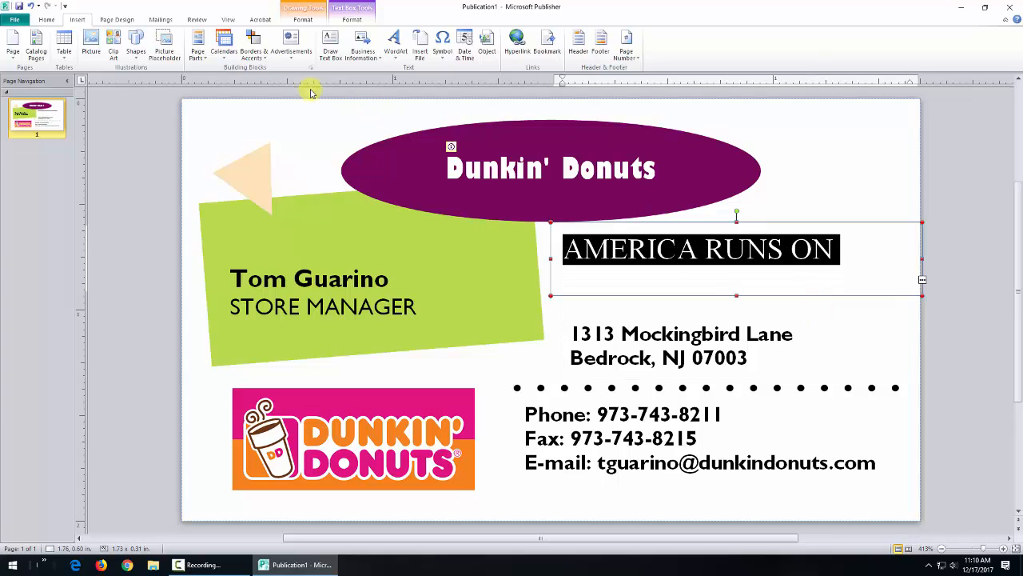
{"action": "left_click", "coordinate": [46, 20]}
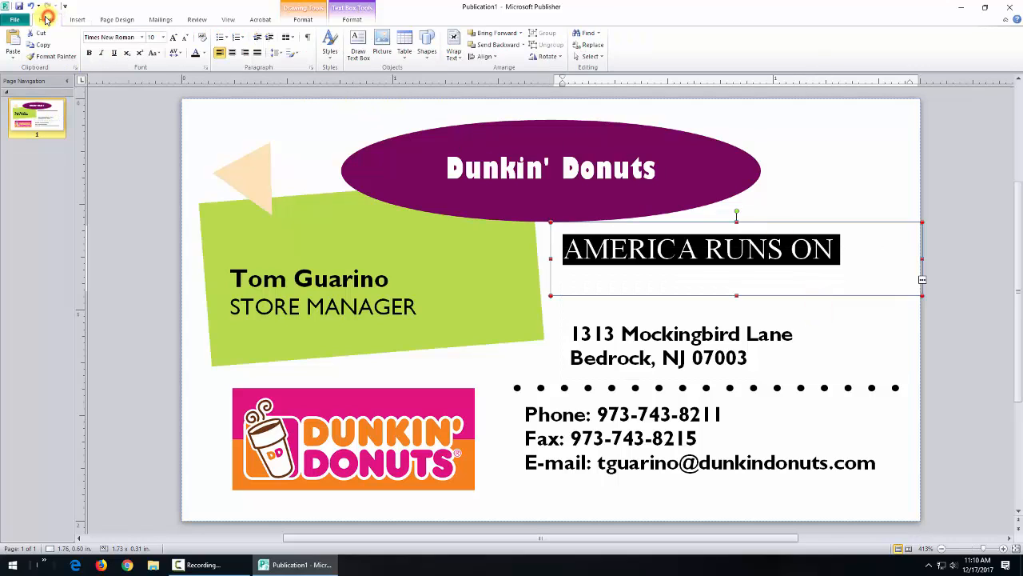
Step: Set the tagline text to size 8 and trim the box narrower and to 0.23 in tall
{"action": "left_click", "coordinate": [163, 37]}
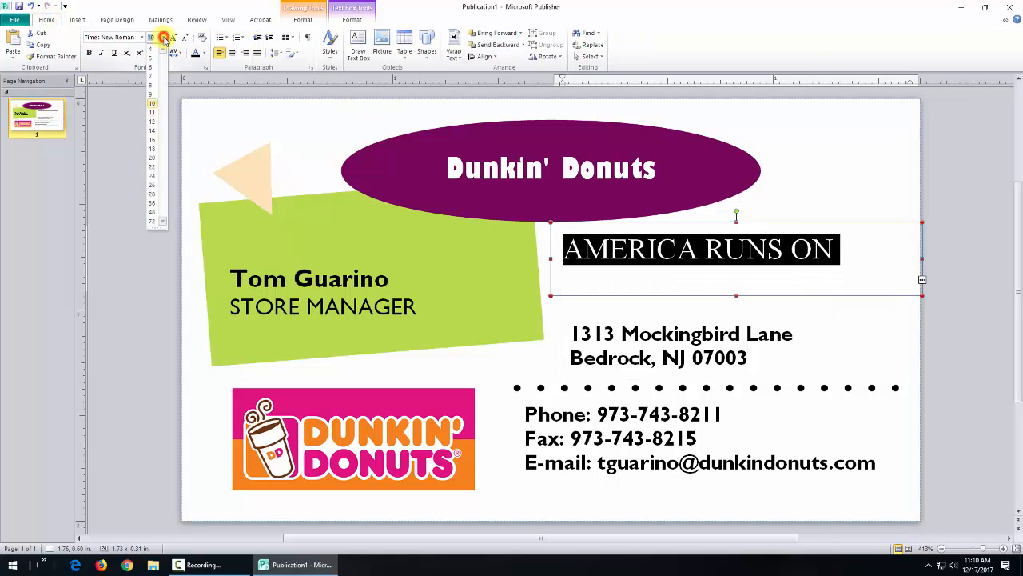
{"action": "left_click", "coordinate": [152, 85]}
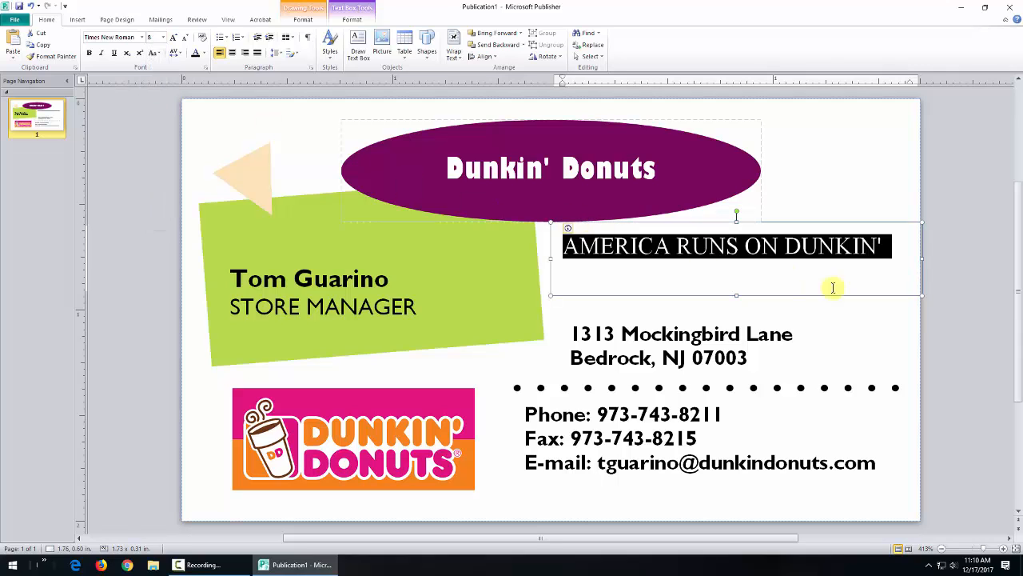
{"action": "left_click", "coordinate": [922, 257]}
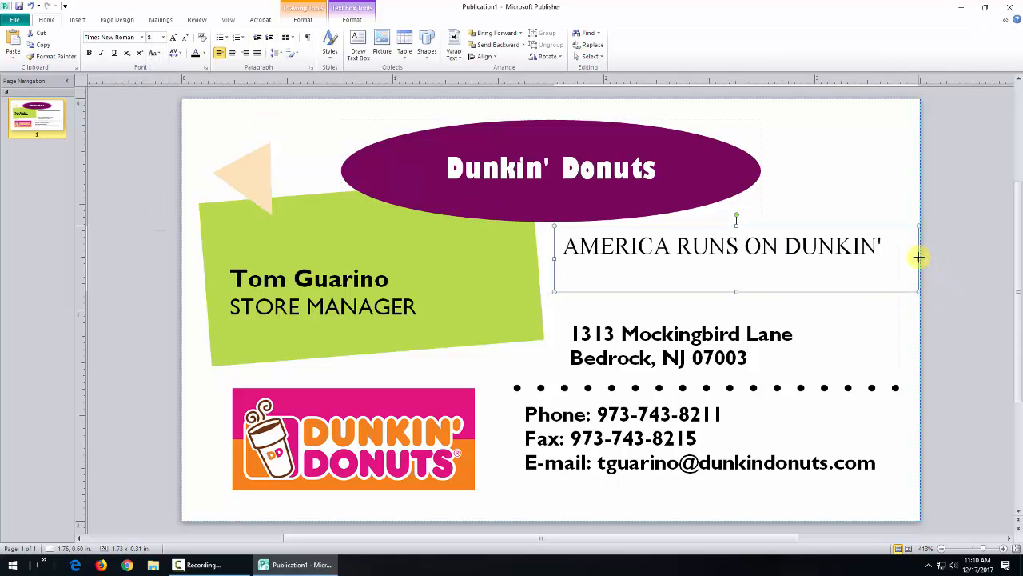
{"action": "left_click_drag", "start_coordinate": [918, 256], "coordinate": [909, 258]}
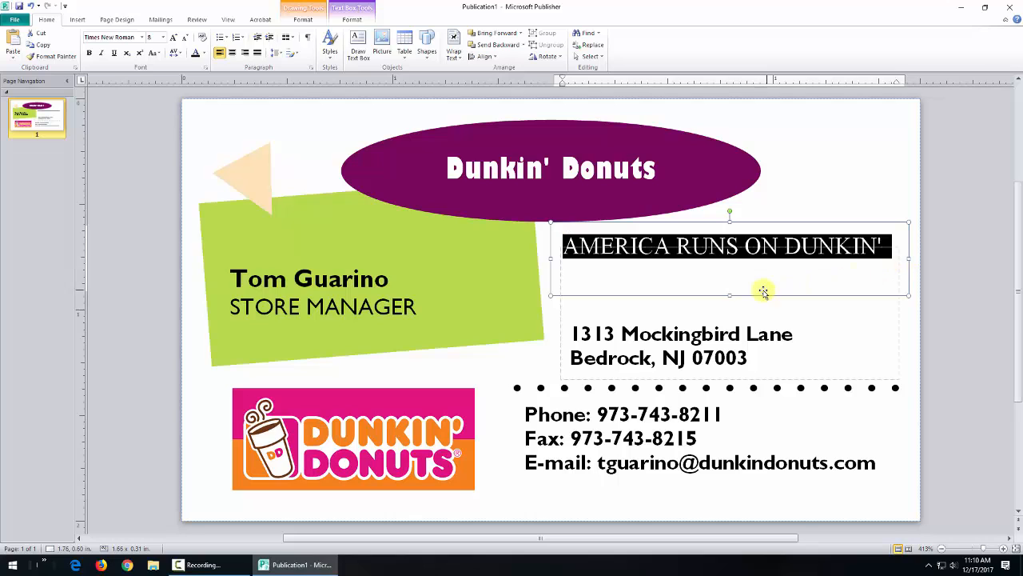
{"action": "left_click_drag", "start_coordinate": [727, 294], "coordinate": [728, 279]}
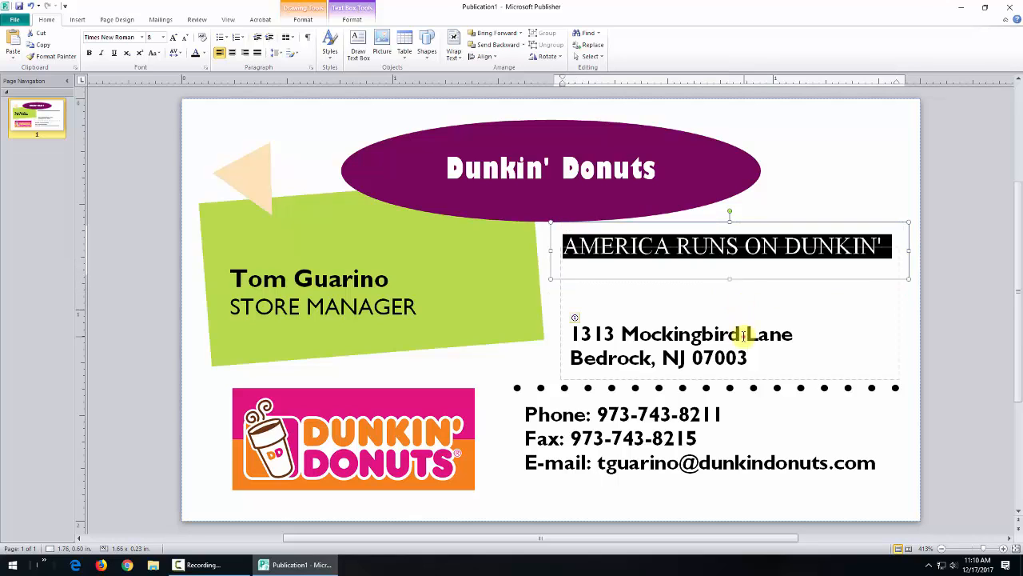
Step: Shrink the address box from its top and move it down below the tagline
{"action": "left_click", "coordinate": [743, 336]}
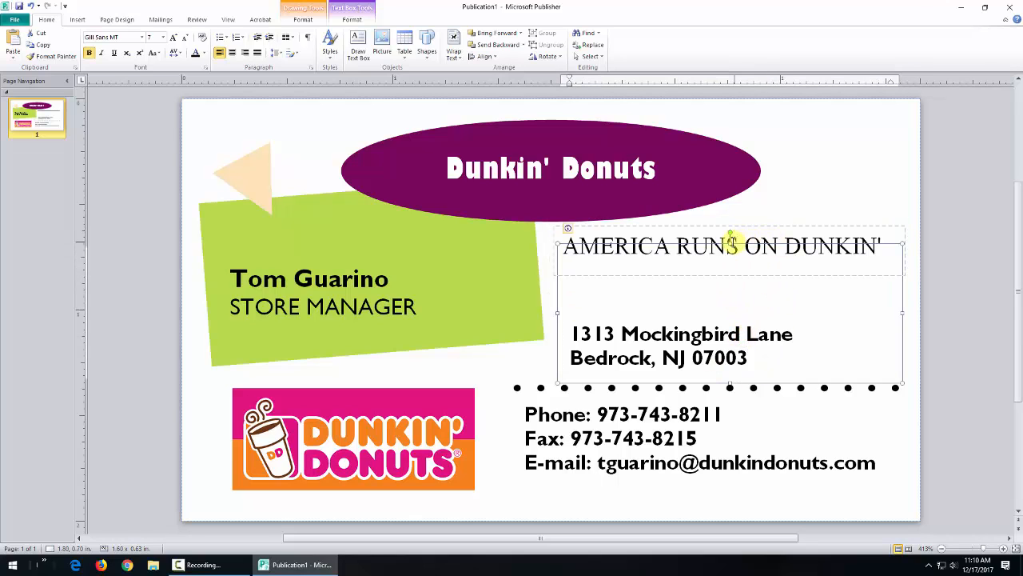
{"action": "left_click_drag", "start_coordinate": [730, 242], "coordinate": [728, 297]}
{"action": "left_click_drag", "start_coordinate": [836, 298], "coordinate": [827, 292]}
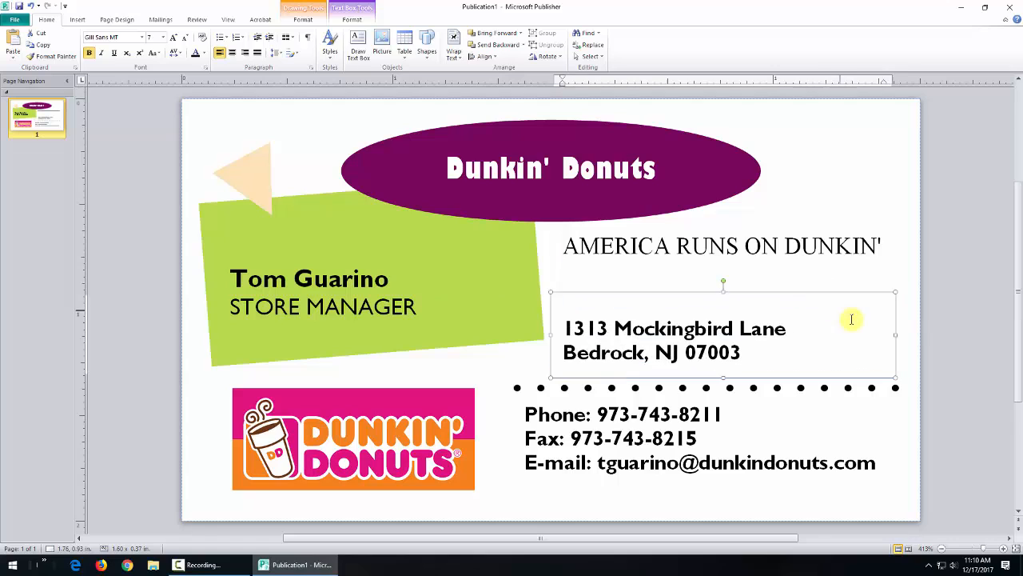
Step: Select the whole tagline box as an object, with AMERICA RUNS ON DUNKIN' on one line
{"action": "left_click", "coordinate": [785, 242]}
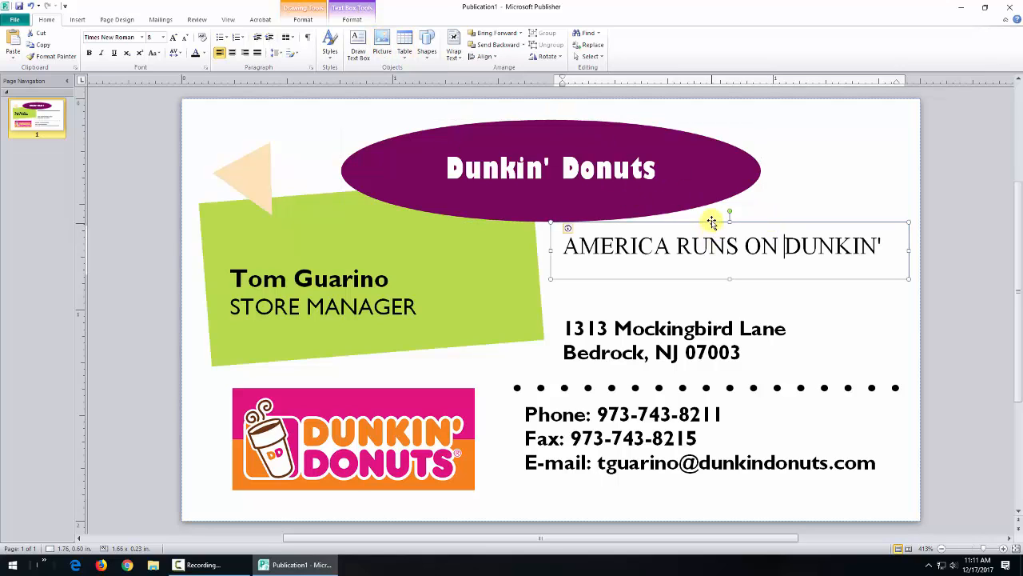
{"action": "left_click", "coordinate": [712, 218]}
{"action": "left_click", "coordinate": [791, 243]}
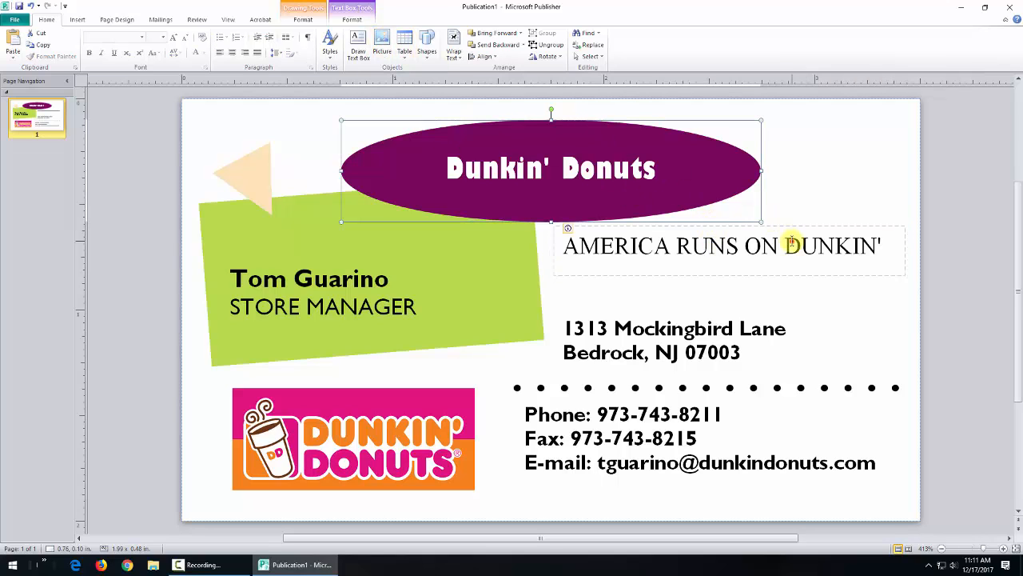
{"action": "left_click", "coordinate": [854, 221]}
{"action": "left_click", "coordinate": [853, 245]}
{"action": "left_click_drag", "start_coordinate": [841, 244], "coordinate": [802, 248]}
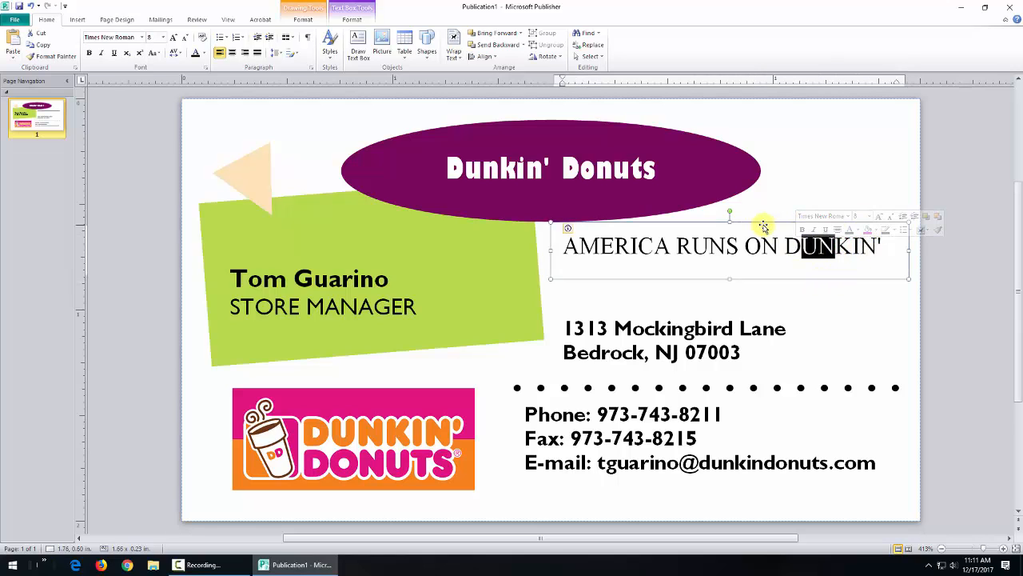
{"action": "left_click", "coordinate": [763, 224]}
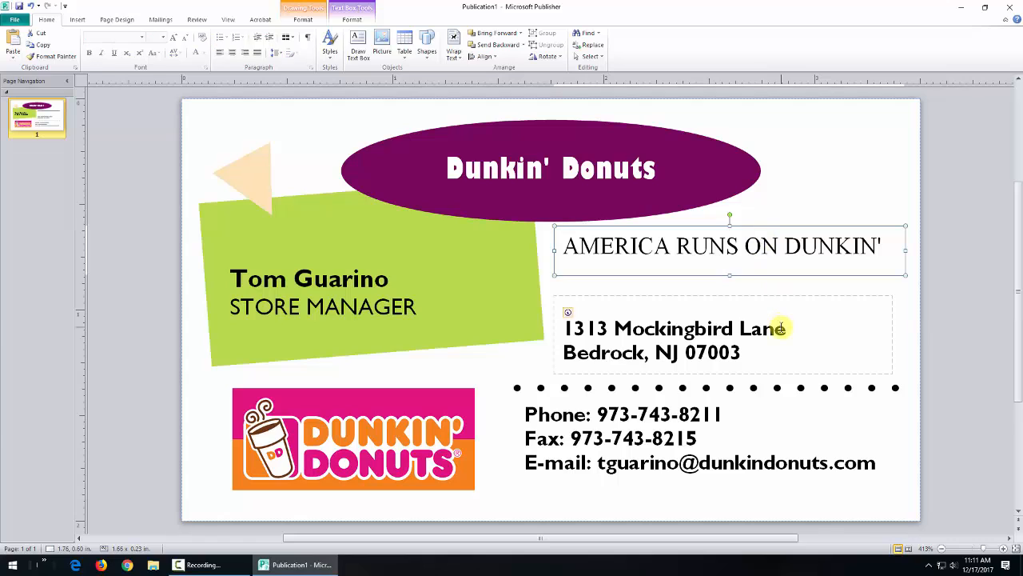
{"action": "left_click", "coordinate": [356, 20]}
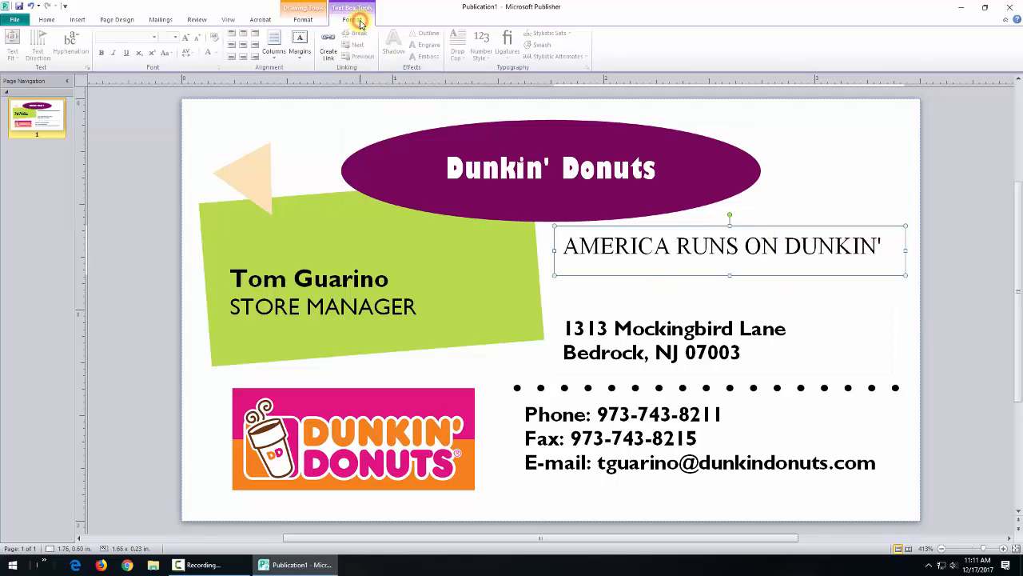
Step: Fill the tagline box with orange chosen from the More Fill Colors hexagon
{"action": "left_click", "coordinate": [302, 20]}
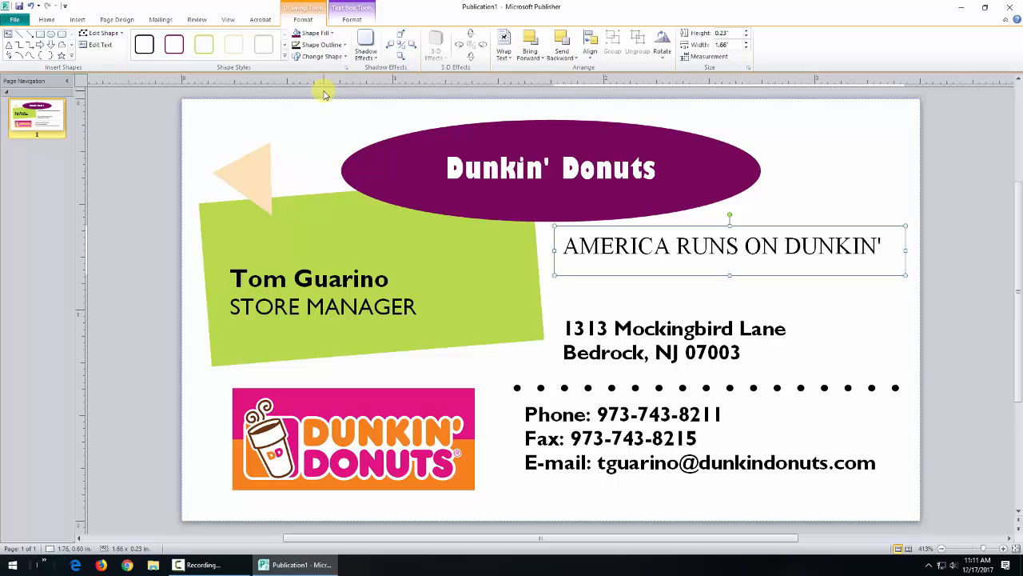
{"action": "left_click", "coordinate": [285, 58]}
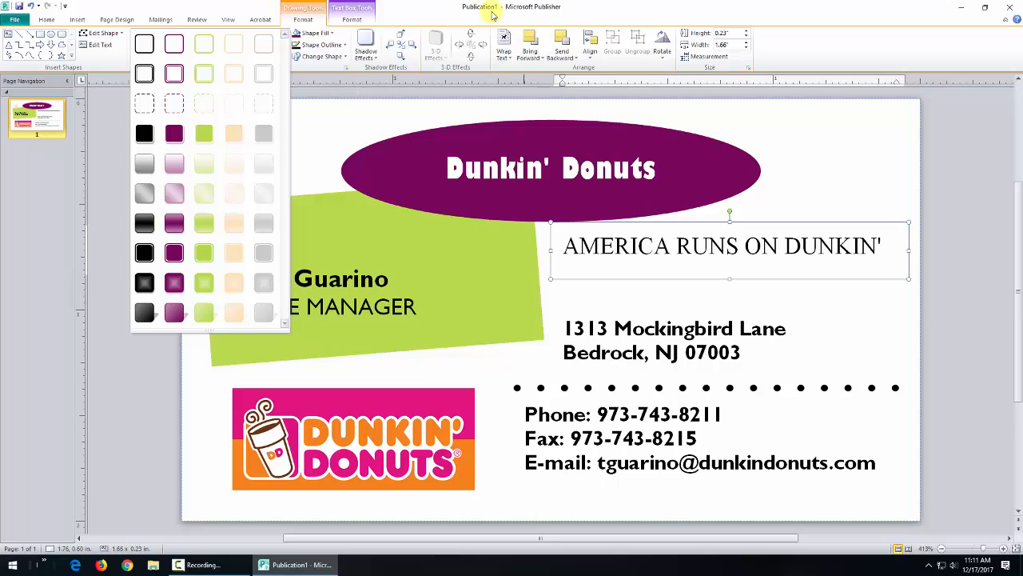
{"action": "left_click", "coordinate": [421, 8]}
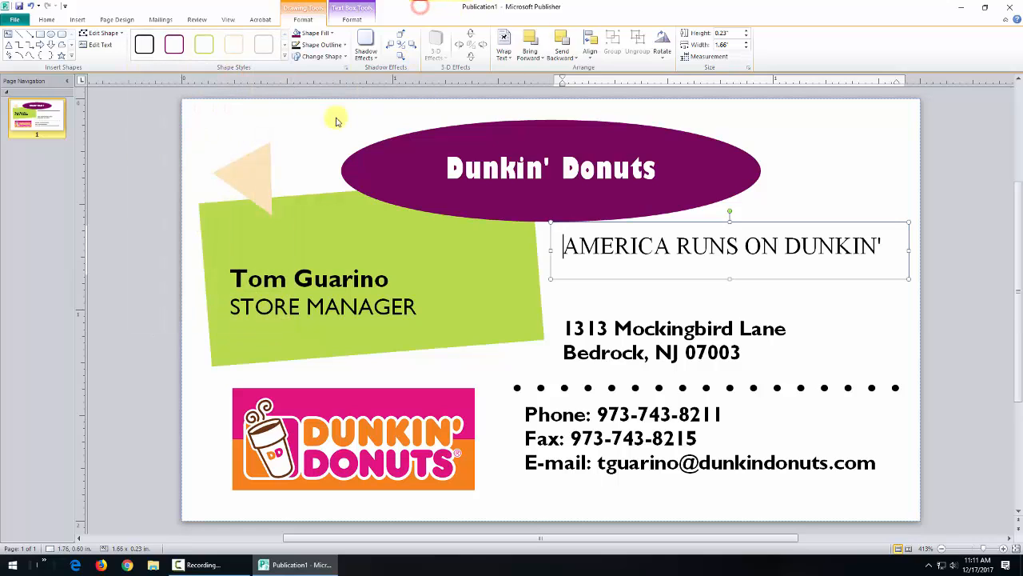
{"action": "left_click", "coordinate": [334, 36]}
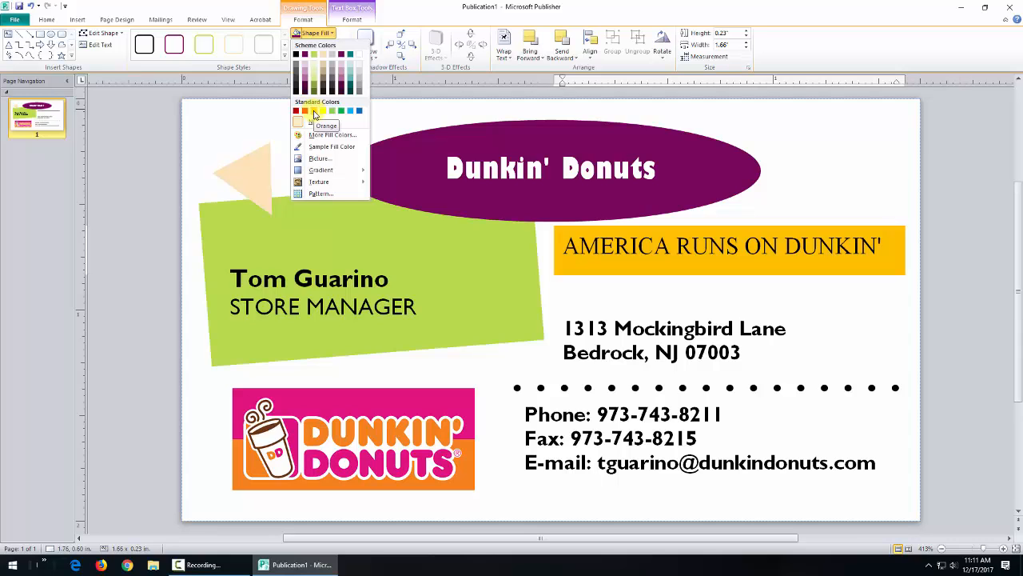
{"action": "left_click", "coordinate": [317, 135]}
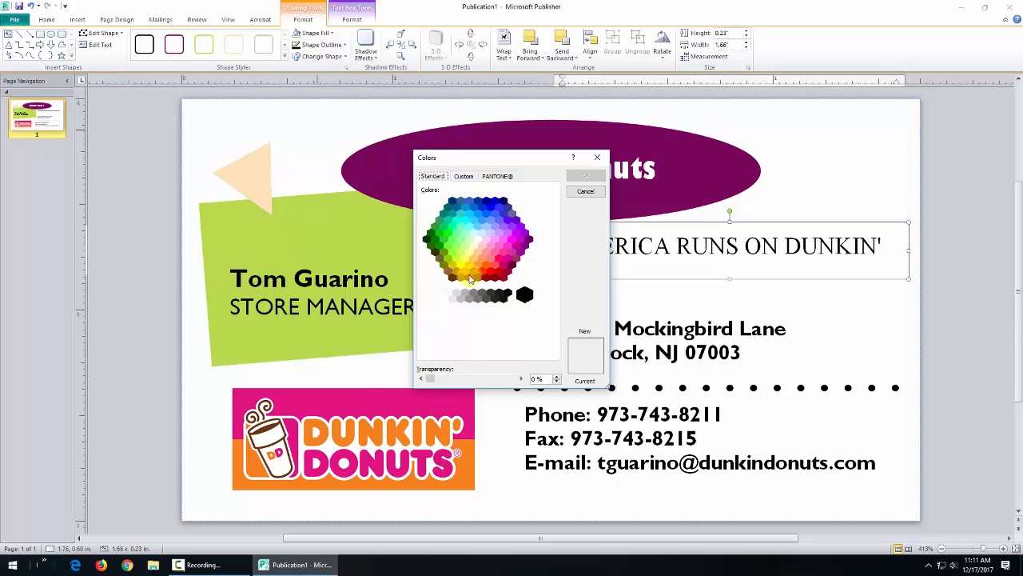
{"action": "left_click", "coordinate": [466, 272]}
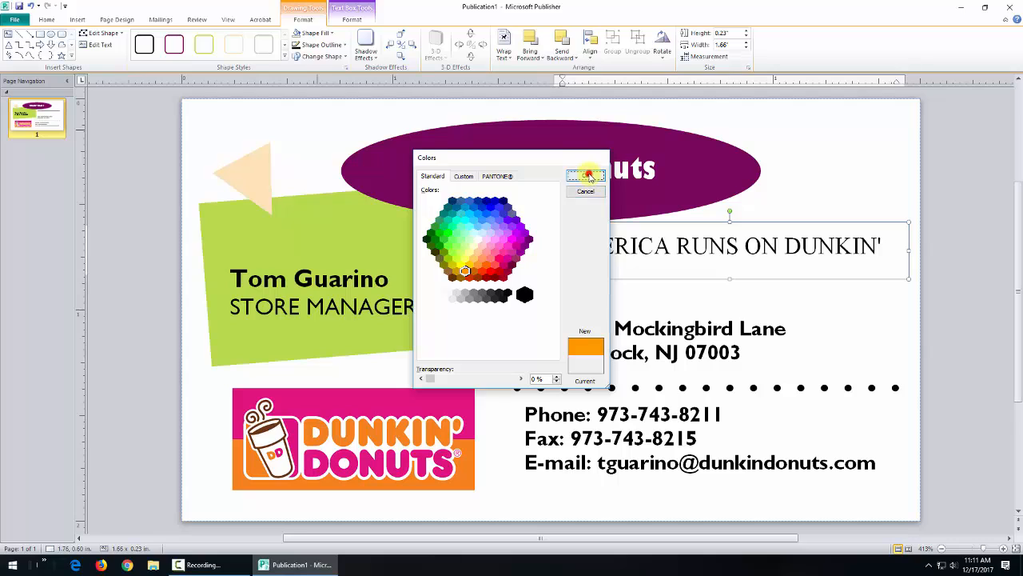
{"action": "left_click", "coordinate": [585, 175]}
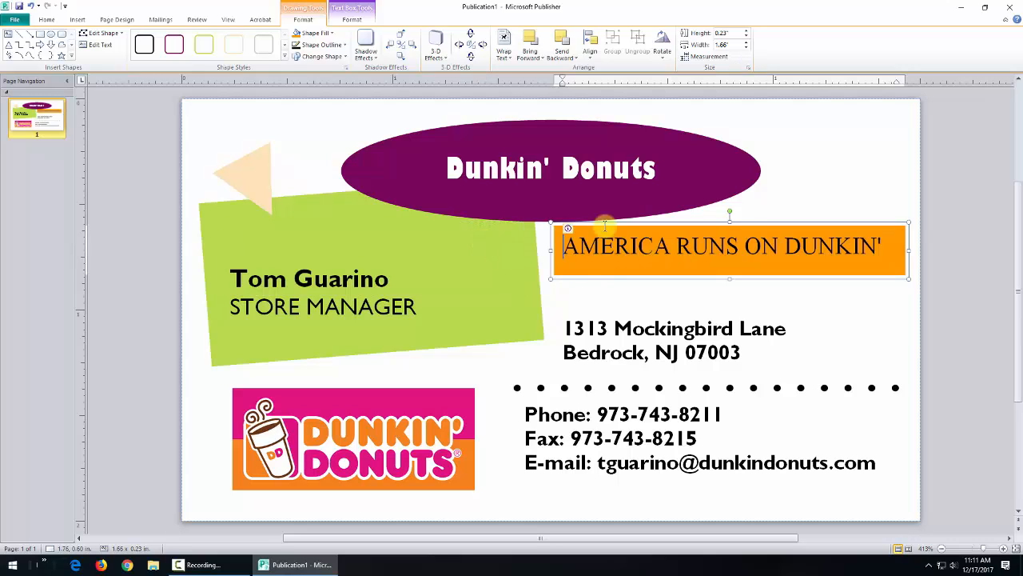
{"action": "left_click", "coordinate": [346, 45]}
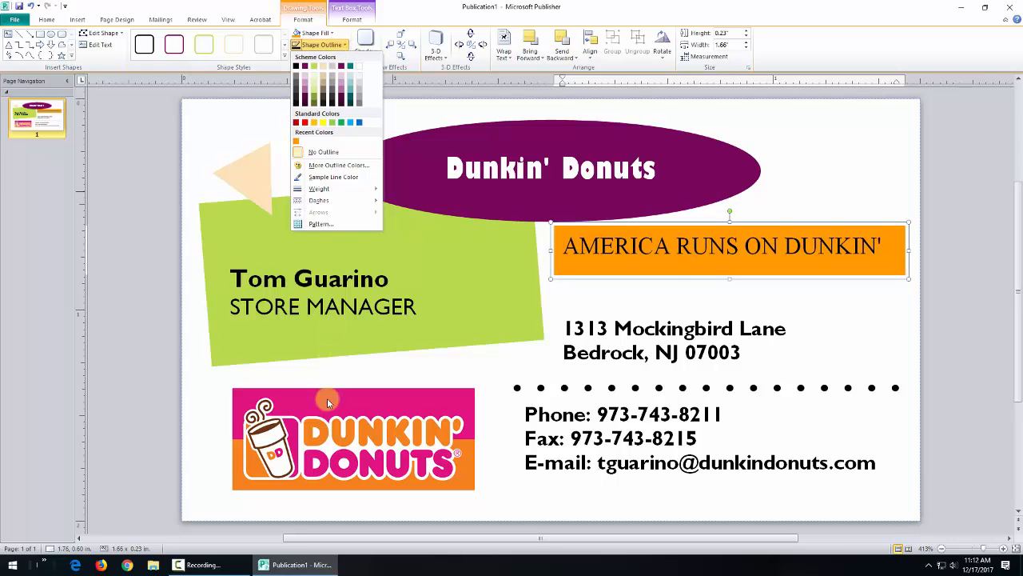
Step: Outline the orange tagline box in pink from More Outline Colors, then go to the File view
{"action": "left_click", "coordinate": [338, 165]}
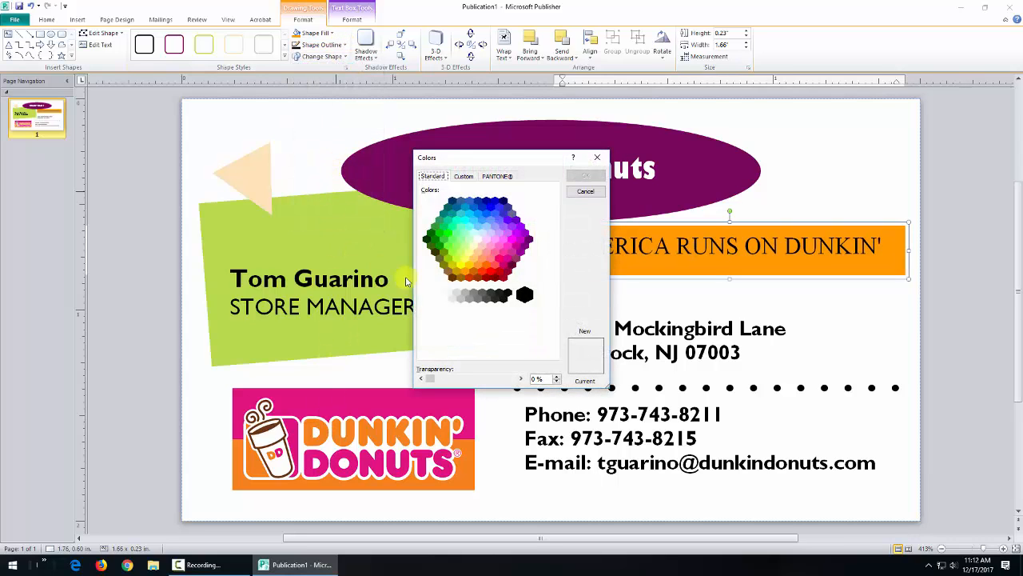
{"action": "left_click", "coordinate": [500, 261]}
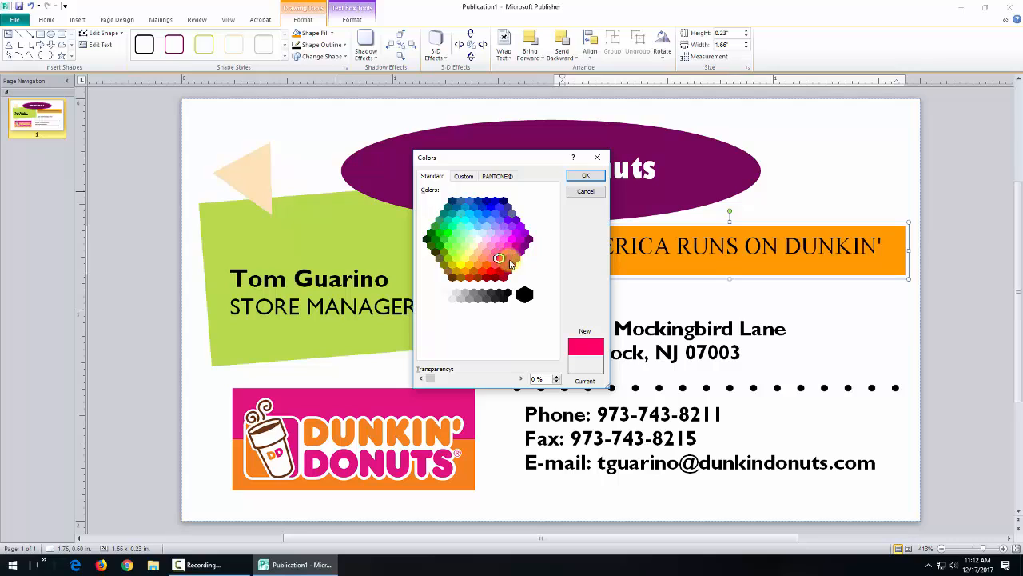
{"action": "left_click", "coordinate": [585, 175]}
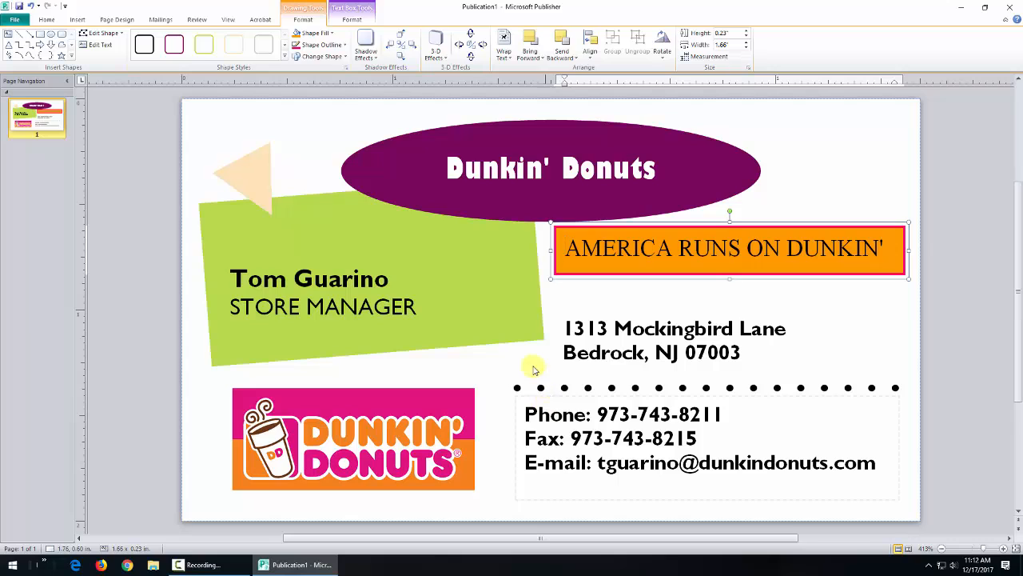
{"action": "left_click", "coordinate": [14, 21]}
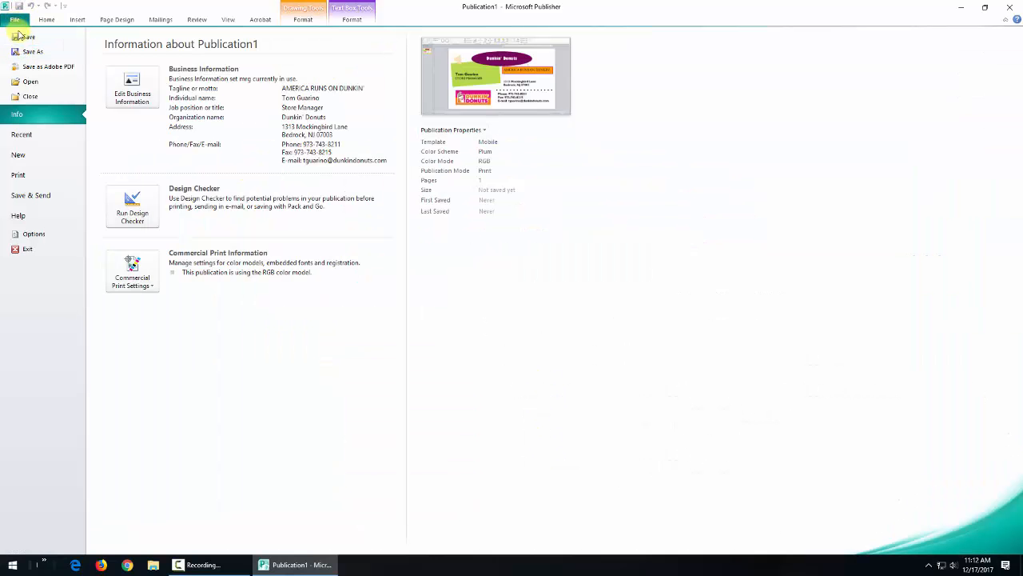
Step: Save the card as 'mrg business card.pub' in the Publisher Business Card folder, then close Publisher
{"action": "left_click", "coordinate": [30, 51]}
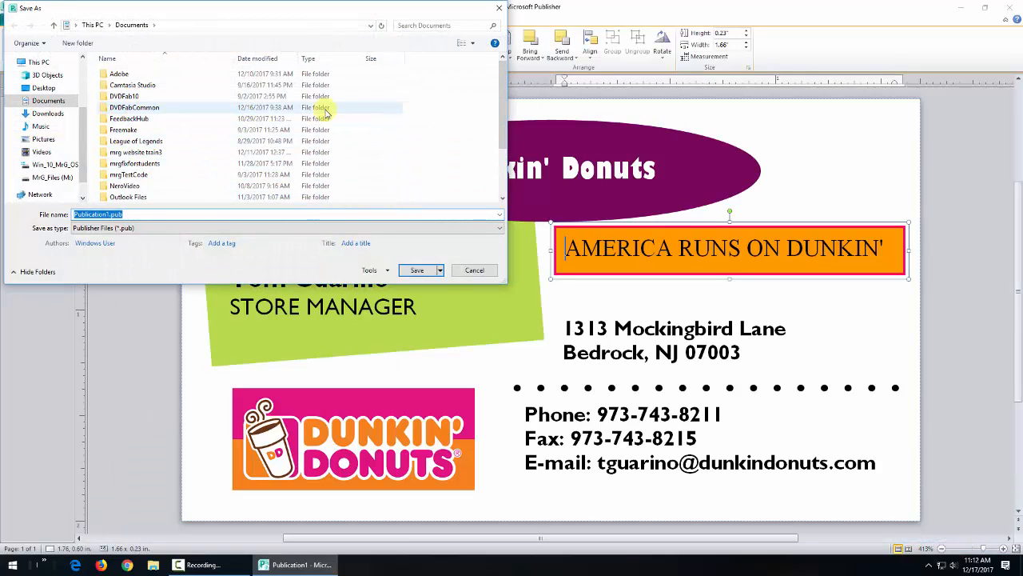
{"action": "left_click_drag", "start_coordinate": [500, 100], "coordinate": [502, 150]}
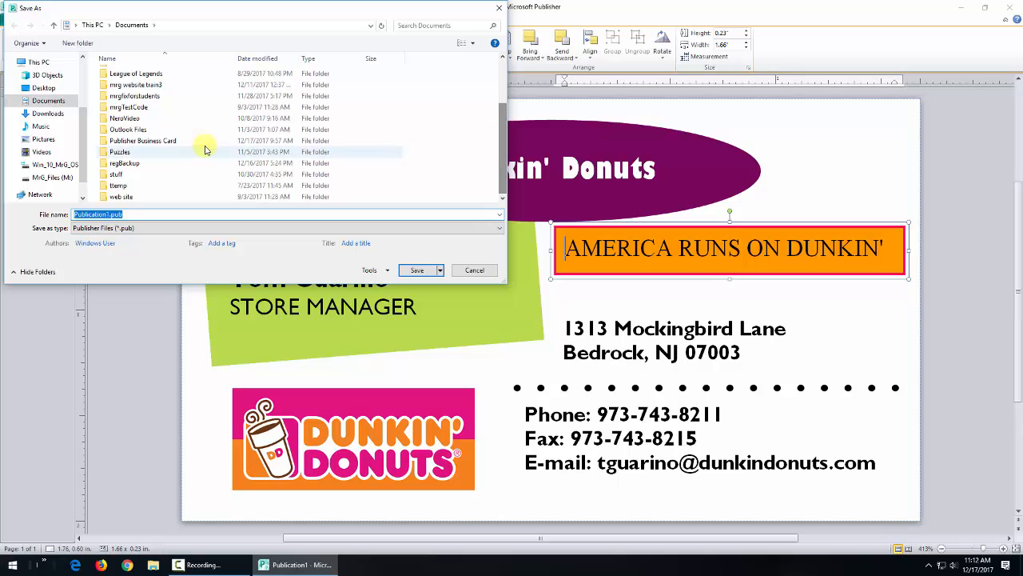
{"action": "double_click", "coordinate": [152, 140]}
{"action": "double_click", "coordinate": [147, 212]}
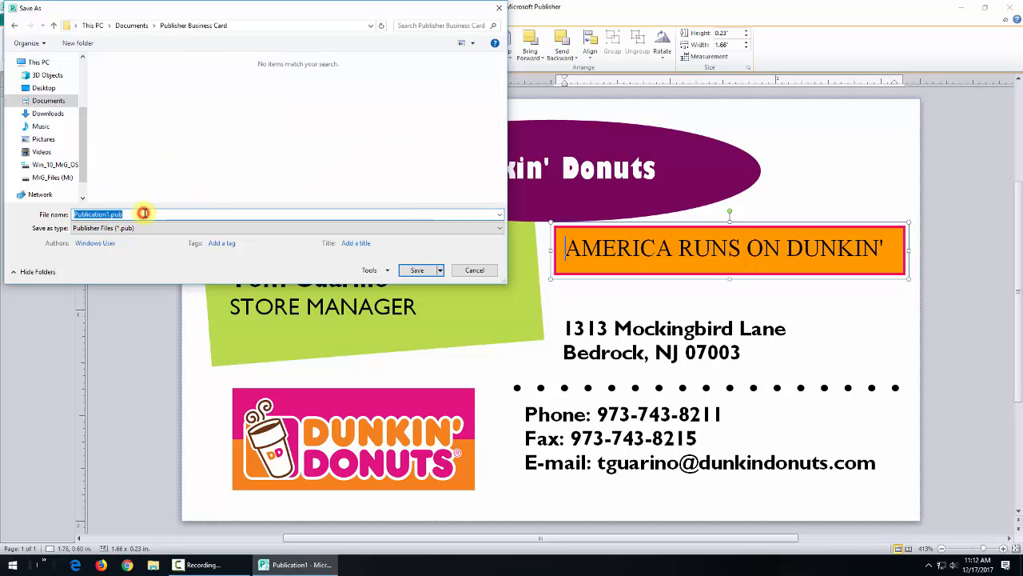
{"action": "type", "text": "mrg bu"}
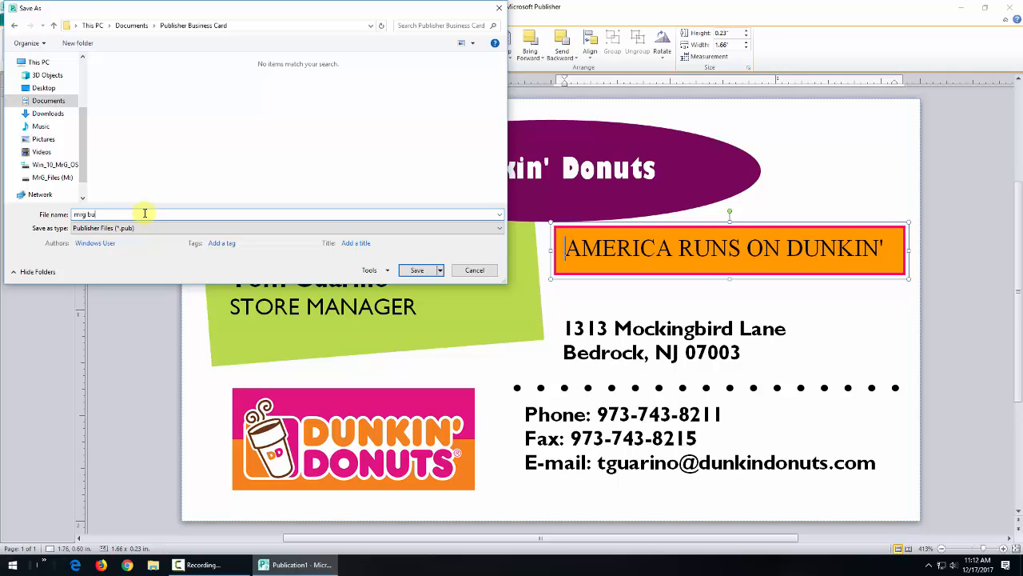
{"action": "type", "text": "siness card"}
{"action": "left_click", "coordinate": [417, 270]}
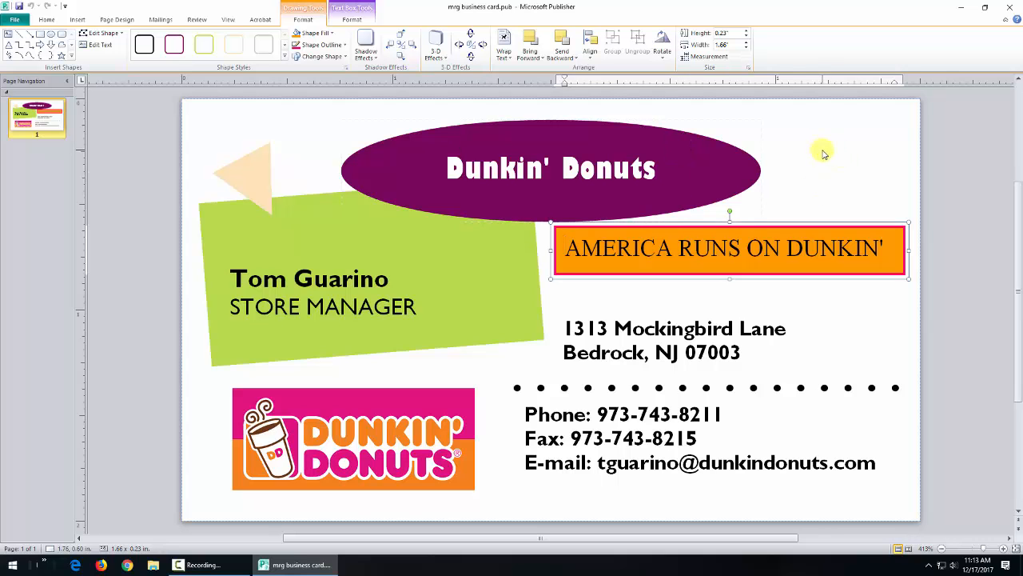
{"action": "left_click", "coordinate": [1010, 9]}
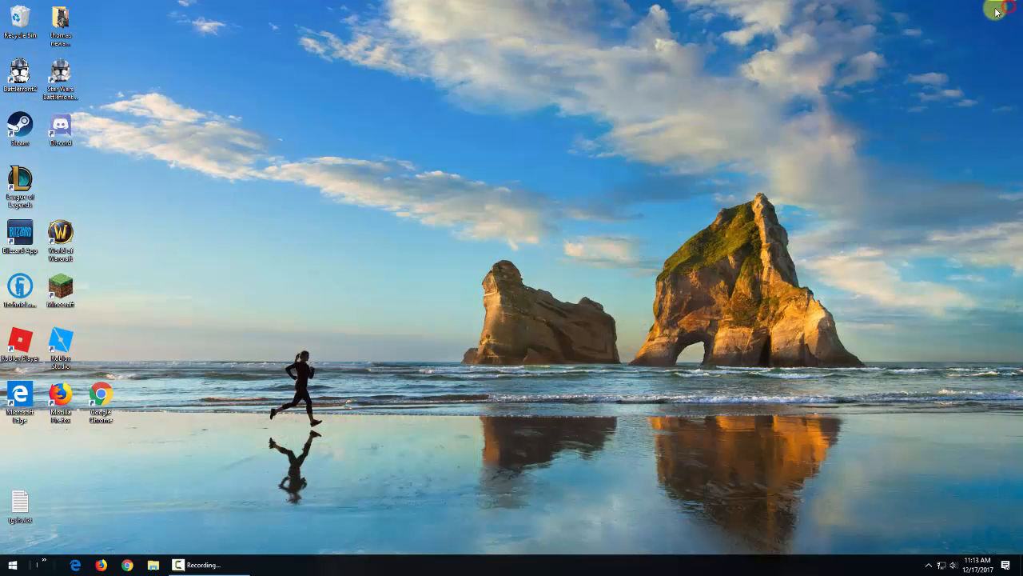
Step: Launch Microsoft Publisher 2010 from the Start menu's Microsoft Office folder
{"action": "left_click", "coordinate": [15, 568]}
{"action": "scroll", "coordinate": [72, 373], "scroll_direction": "down", "scroll_amount": 10}
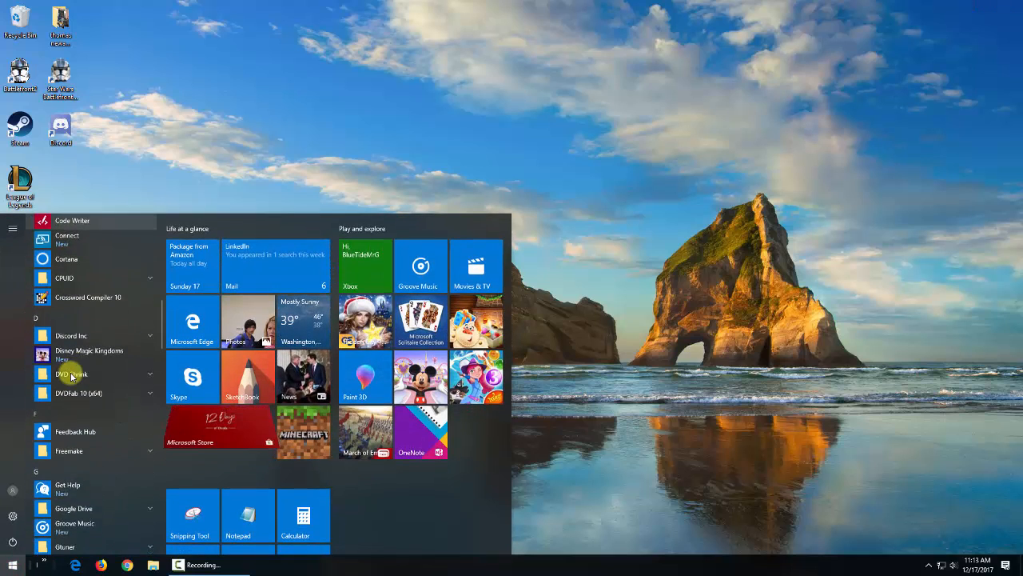
{"action": "scroll", "coordinate": [72, 375], "scroll_direction": "down", "scroll_amount": 8}
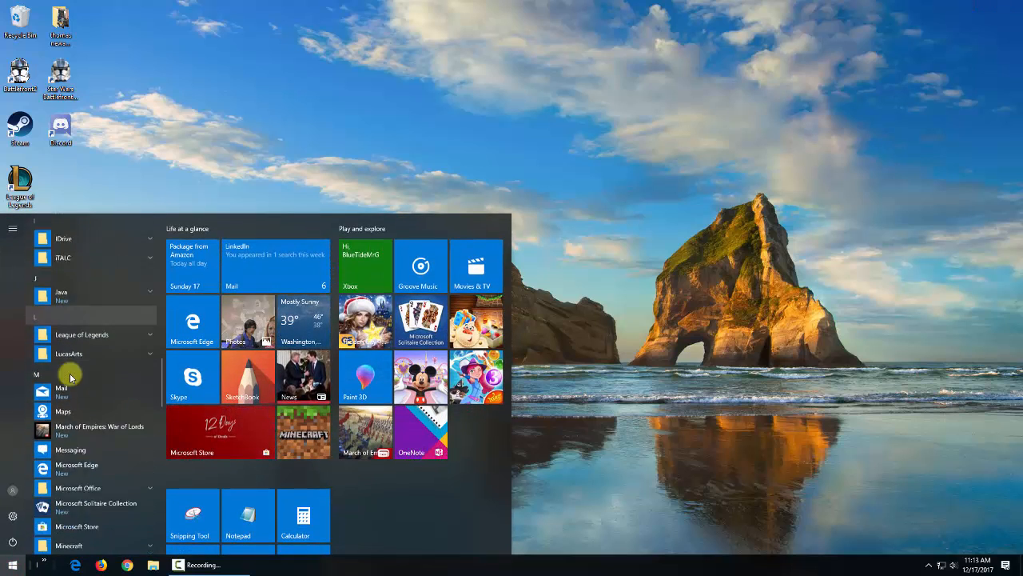
{"action": "scroll", "coordinate": [71, 377], "scroll_direction": "down", "scroll_amount": 3}
{"action": "left_click", "coordinate": [71, 382]}
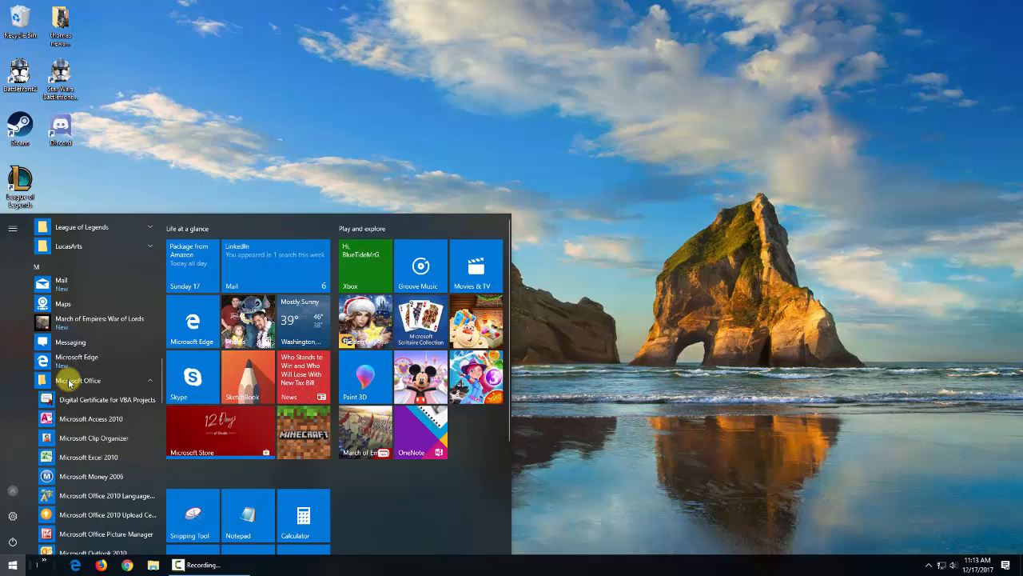
{"action": "scroll", "coordinate": [70, 382], "scroll_direction": "down", "scroll_amount": 4}
{"action": "left_click", "coordinate": [77, 437]}
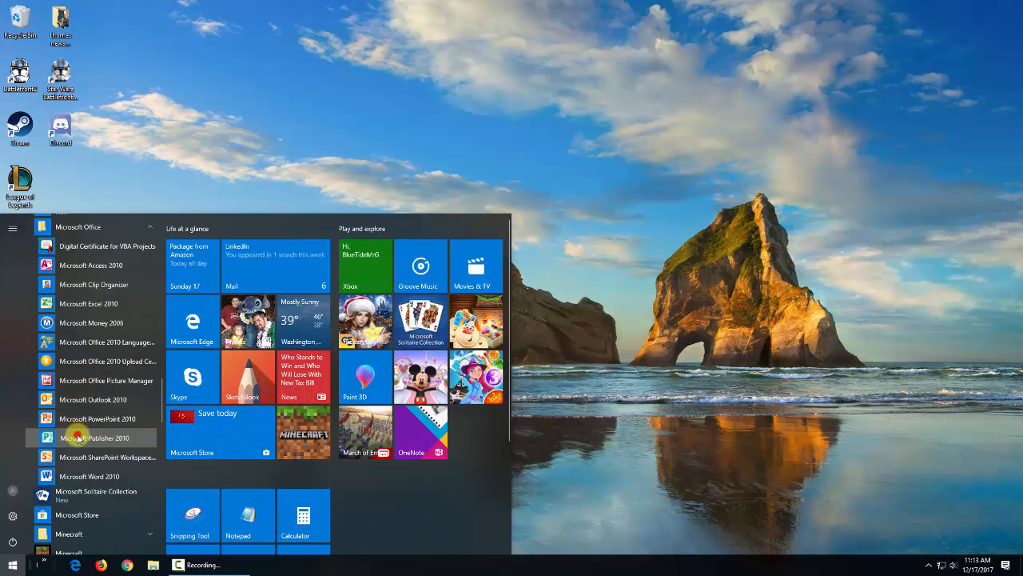